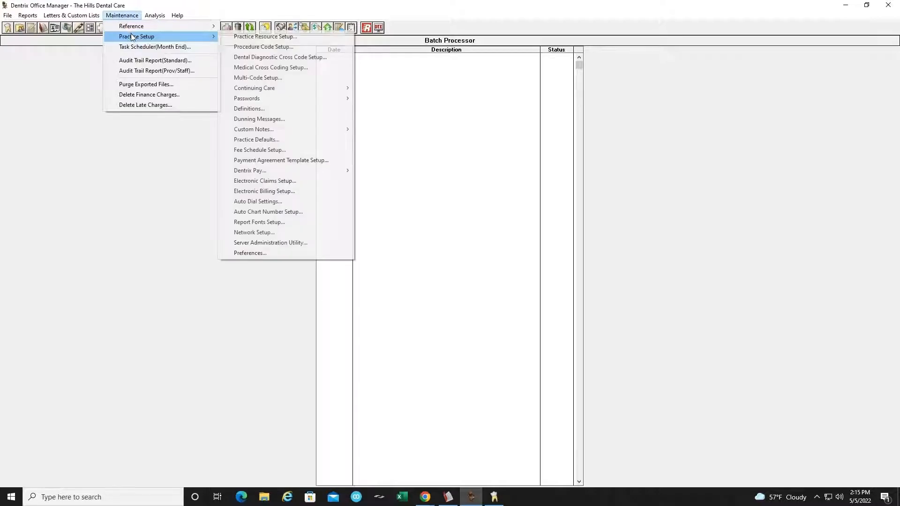
# - Start a new multi-code in the practice's multi-code setup and choose General as its appointment type
pyautogui.click(263, 79)
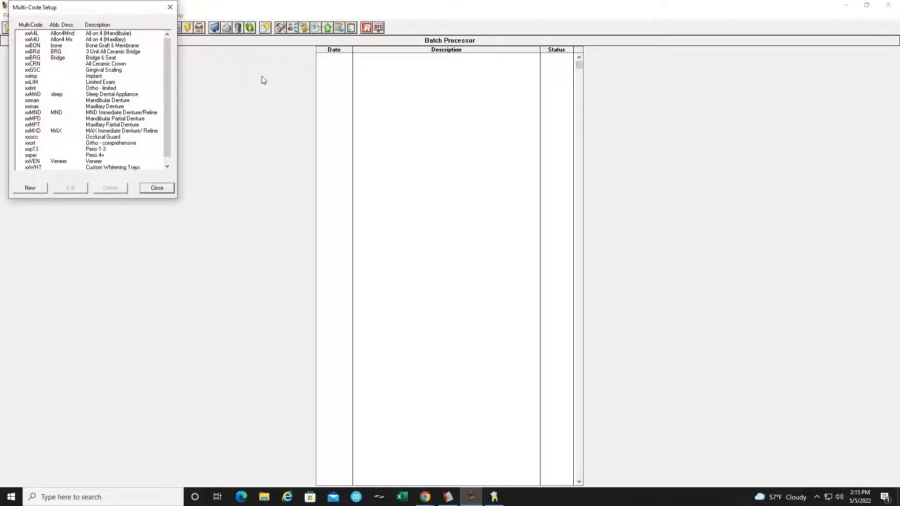
pyautogui.moveTo(146, 10); pyautogui.dragTo(265, 85)
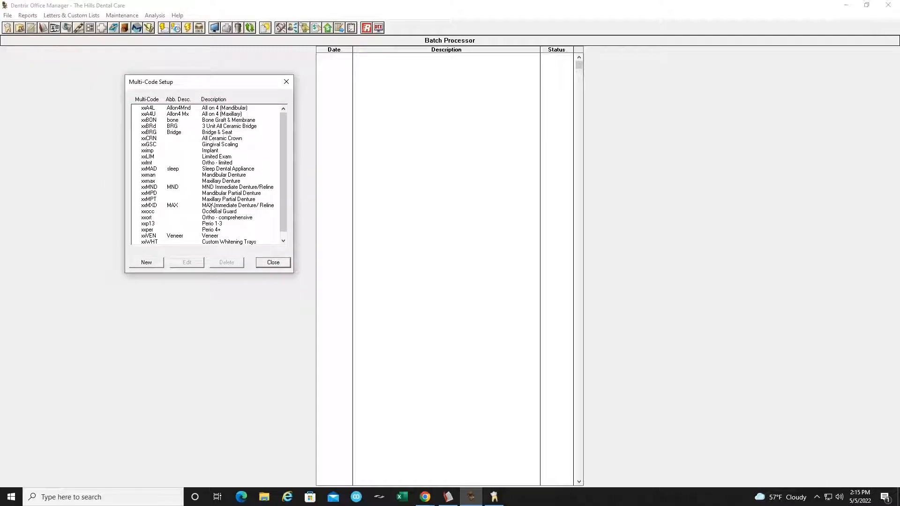
pyautogui.click(149, 262)
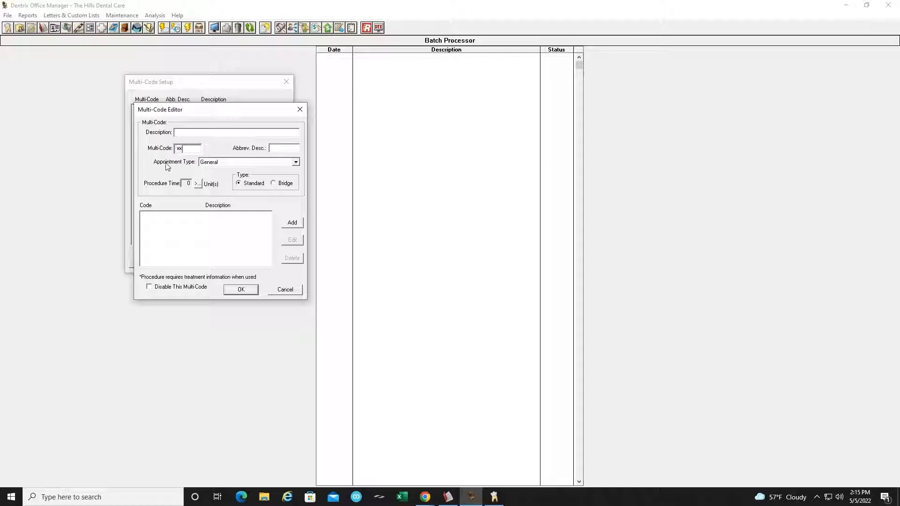
pyautogui.click(209, 164)
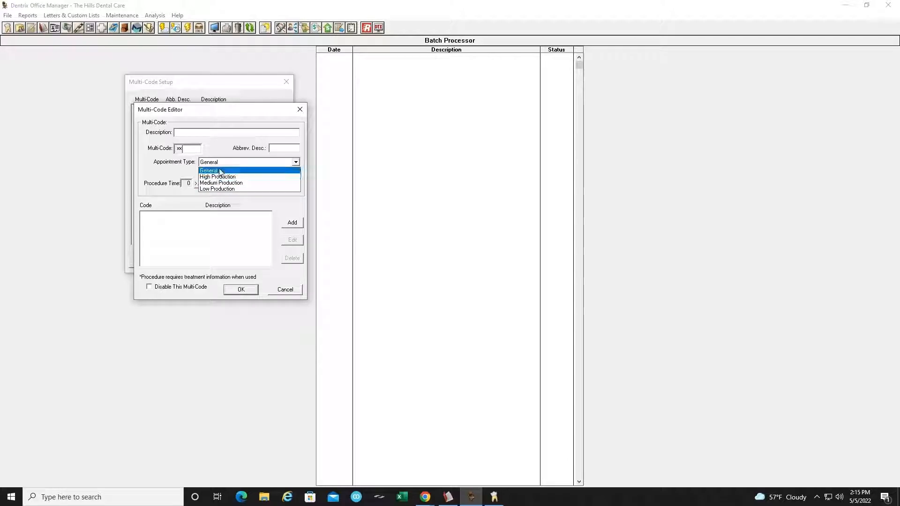
pyautogui.click(220, 172)
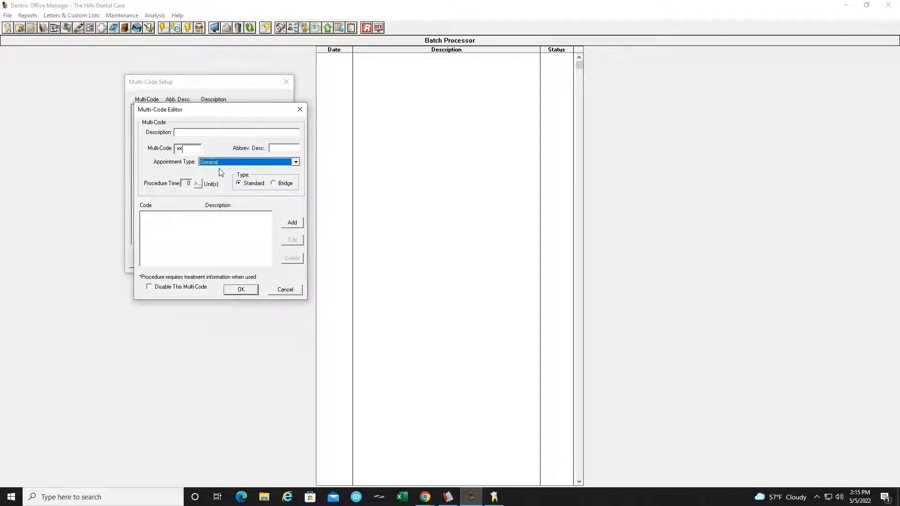
# - Set the new multi-code's procedure time to 9 units in the appointment time pattern
pyautogui.click(198, 183)
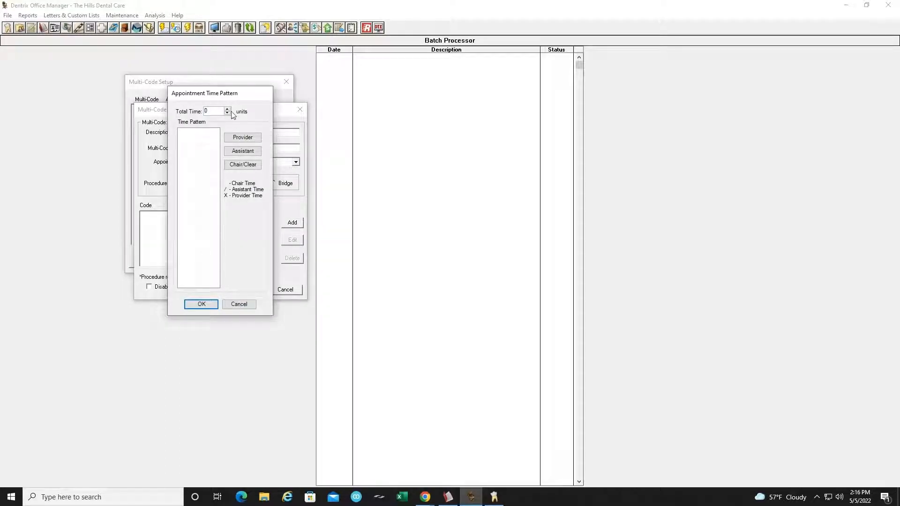
pyautogui.click(228, 109)
pyautogui.click(227, 109)
pyautogui.click(228, 109)
pyautogui.click(228, 110)
pyautogui.click(228, 110)
pyautogui.click(201, 304)
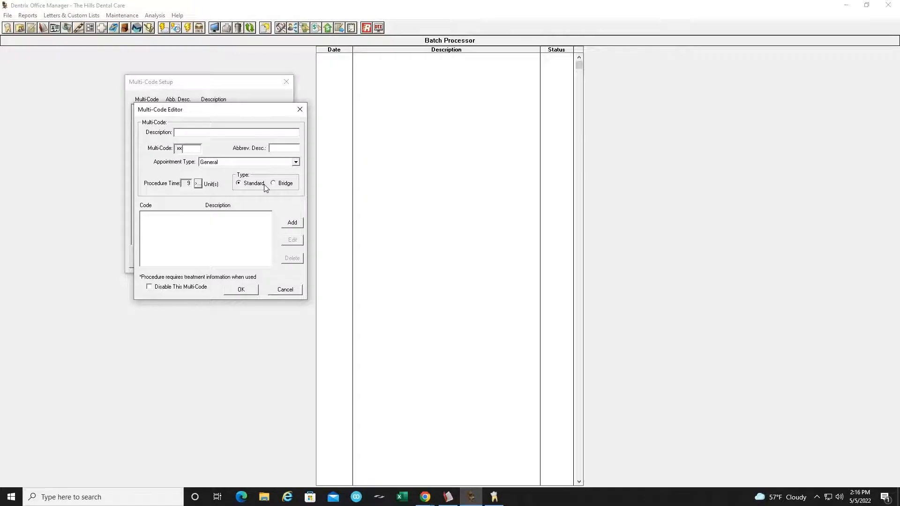
# - Describe the multi-code as "crown & bu" and complete its code as xxcbu
pyautogui.click(192, 134)
pyautogui.write('crown & bu')
pyautogui.click(198, 147)
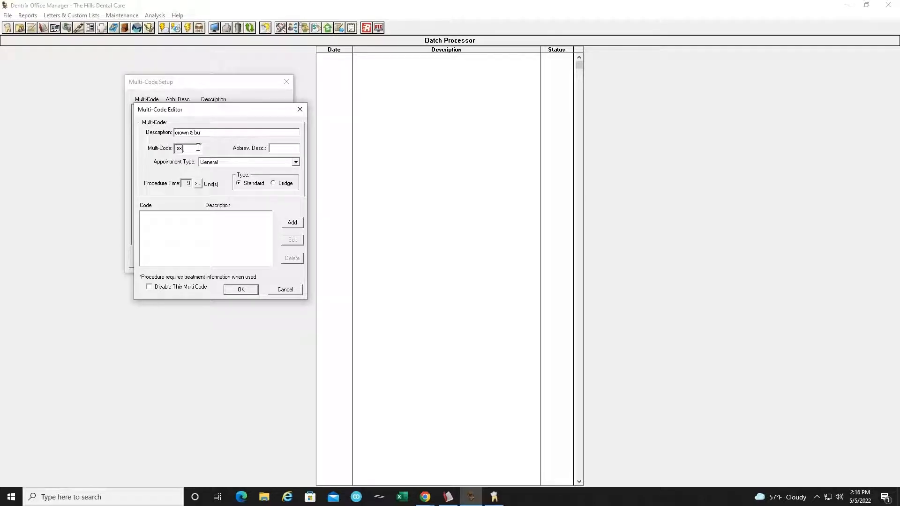
pyautogui.write('cbu')
# - Add the Restorative procedure D2740 Crown - porcelain/ceramic to the xxcbu multi-code
pyautogui.click(292, 223)
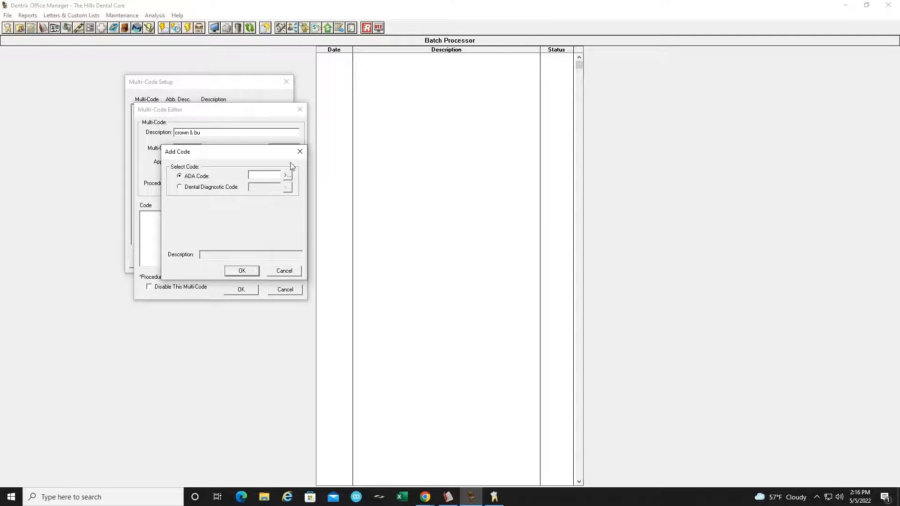
pyautogui.click(287, 175)
pyautogui.click(226, 232)
pyautogui.click(317, 243)
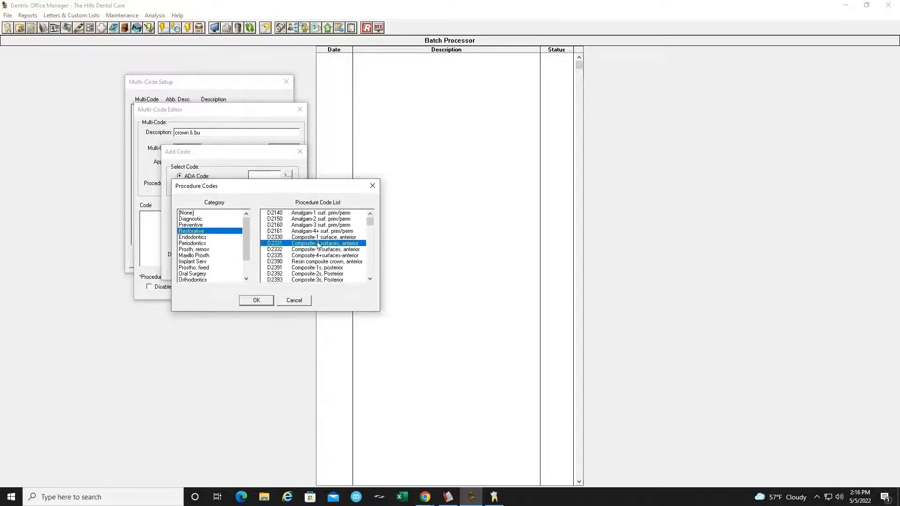
pyautogui.scroll(-5, 317, 244)
pyautogui.scroll(-5, 318, 244)
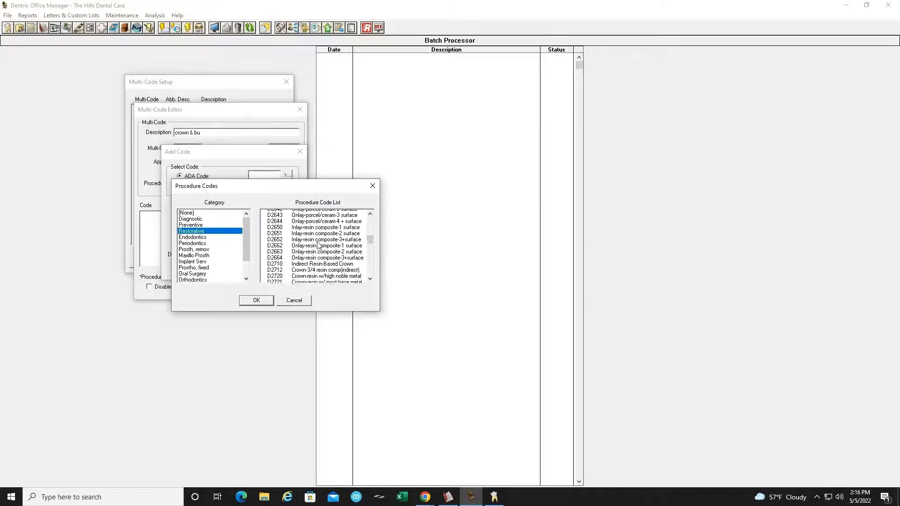
pyautogui.scroll(-3, 318, 245)
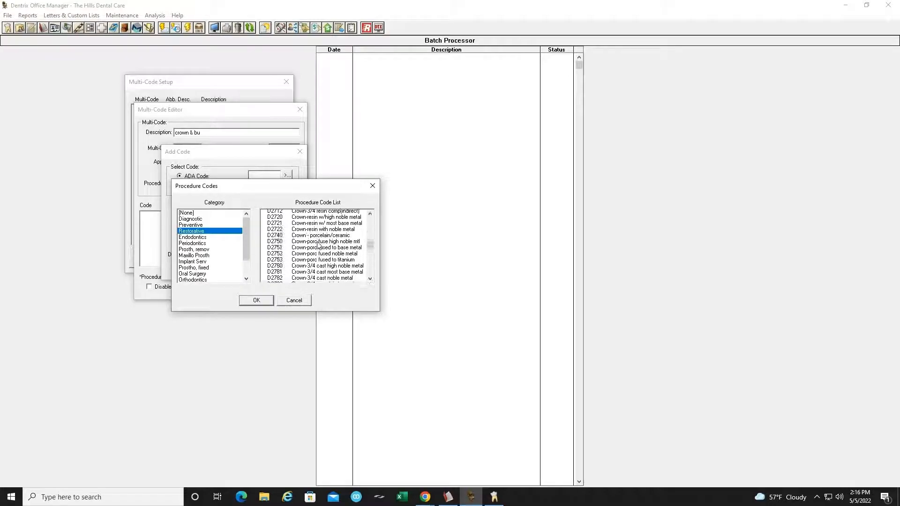
pyautogui.click(310, 232)
pyautogui.click(258, 300)
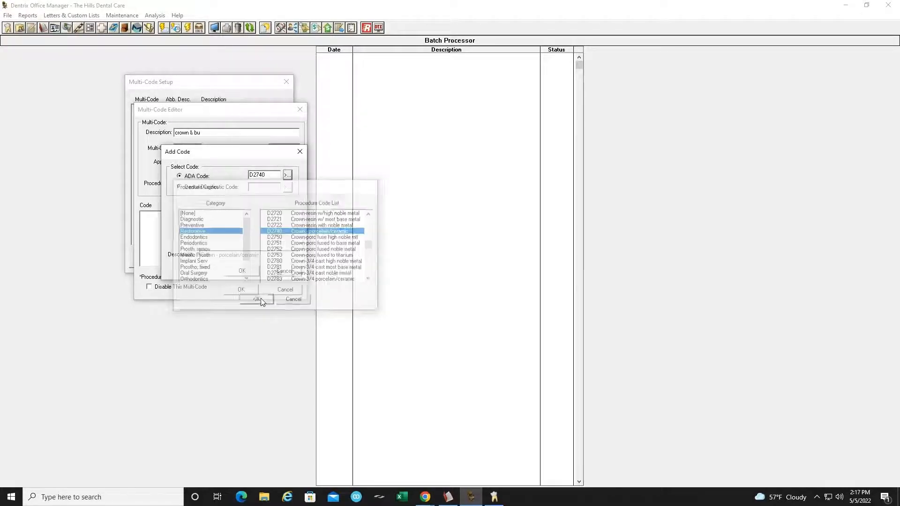
pyautogui.click(242, 271)
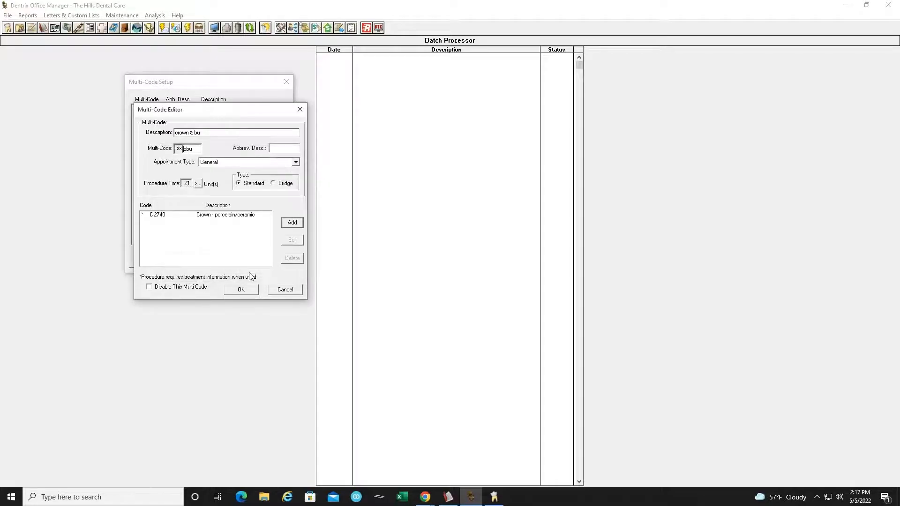
# - Add the Restorative procedure D2950 Core buildup, include any pins to the crown multi-code
pyautogui.click(295, 224)
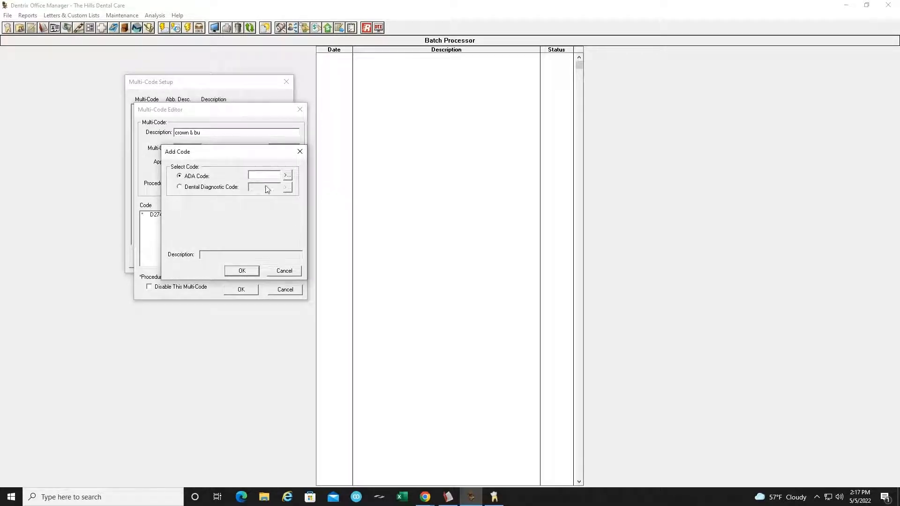
pyautogui.click(288, 175)
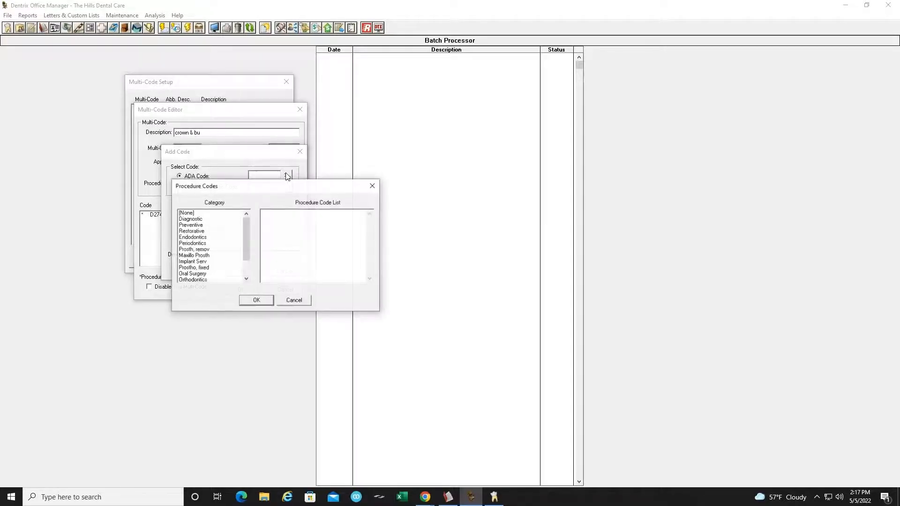
pyautogui.click(215, 231)
pyautogui.click(323, 251)
pyautogui.scroll(-1, 324, 252)
pyautogui.scroll(-12, 325, 252)
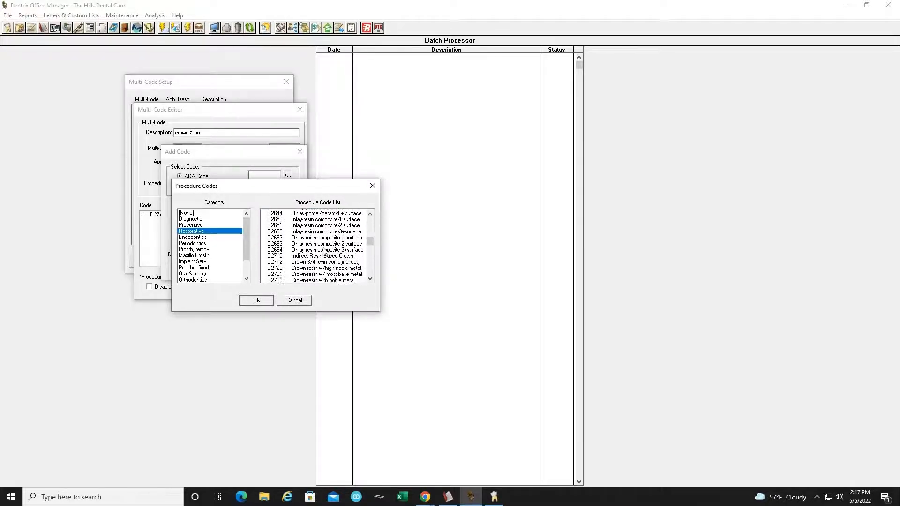
pyautogui.scroll(-5, 324, 251)
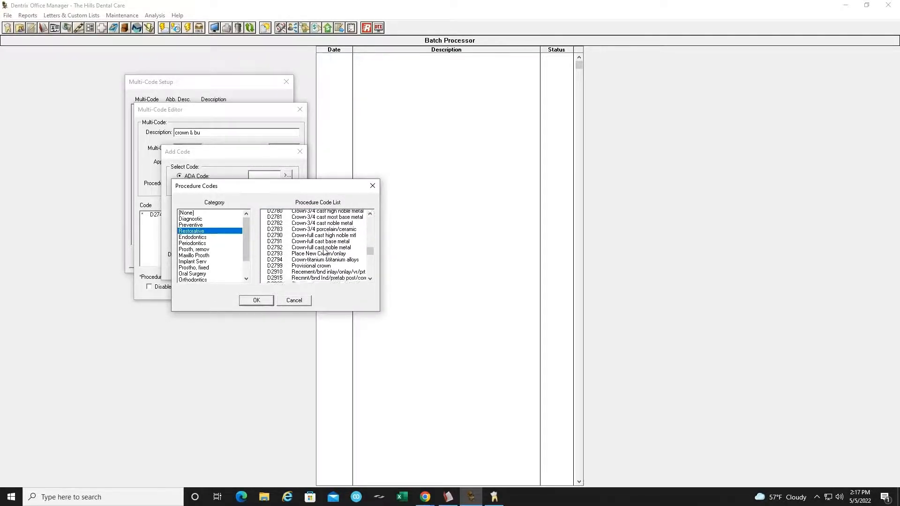
pyautogui.scroll(-4, 324, 252)
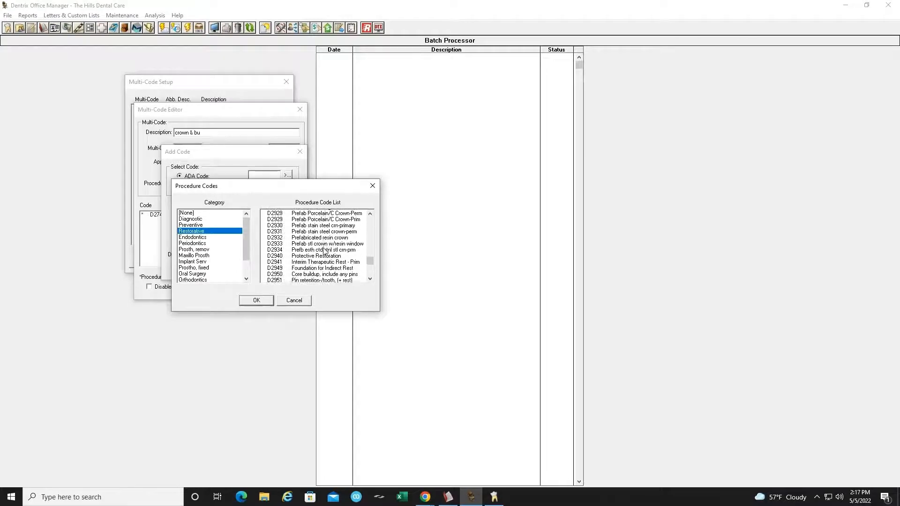
pyautogui.click(310, 262)
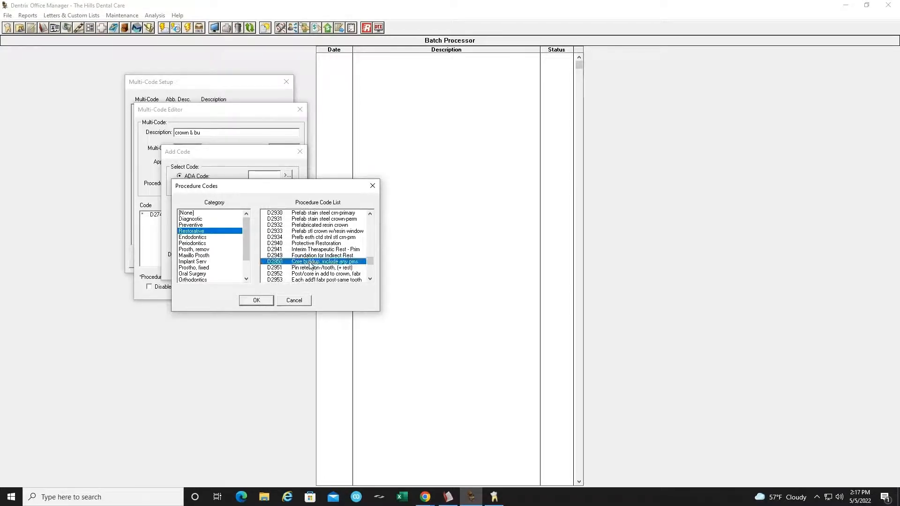
pyautogui.click(257, 301)
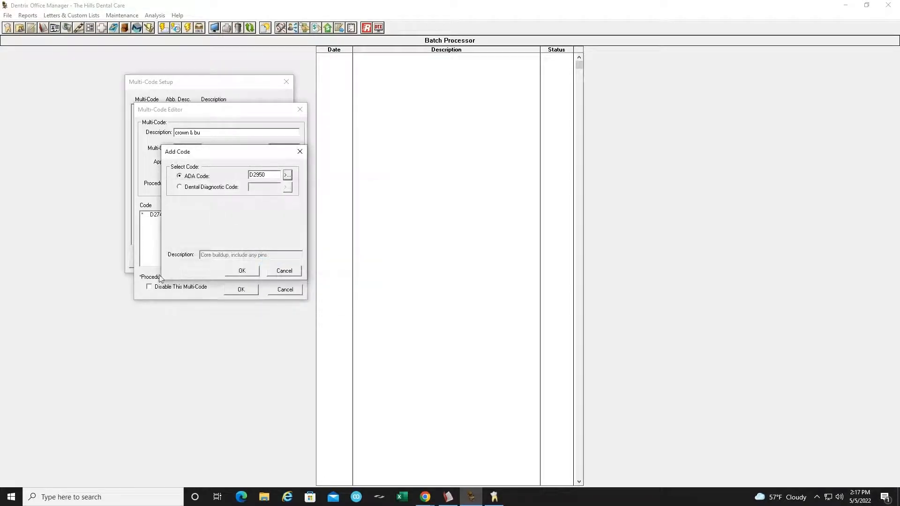
pyautogui.click(241, 271)
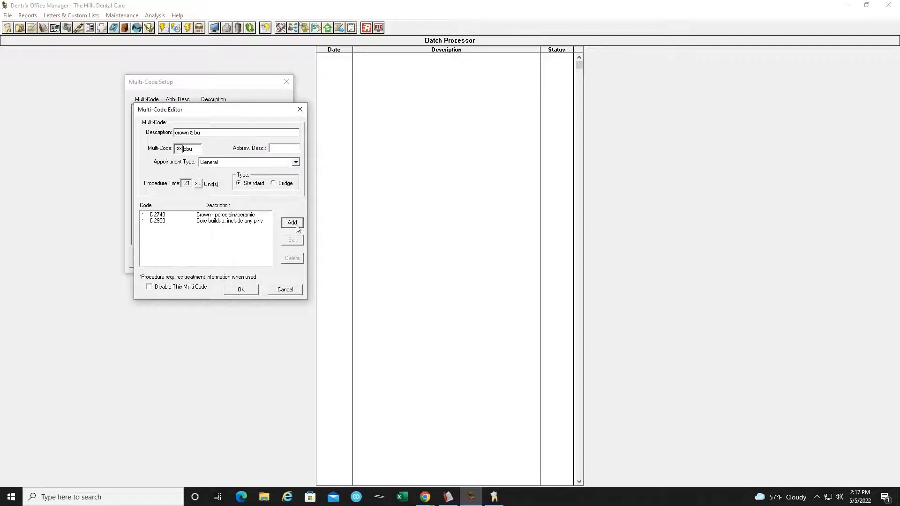
# - Add the seatc Seat Crown procedure from the Other category and save the multi-code
pyautogui.click(293, 223)
pyautogui.click(287, 175)
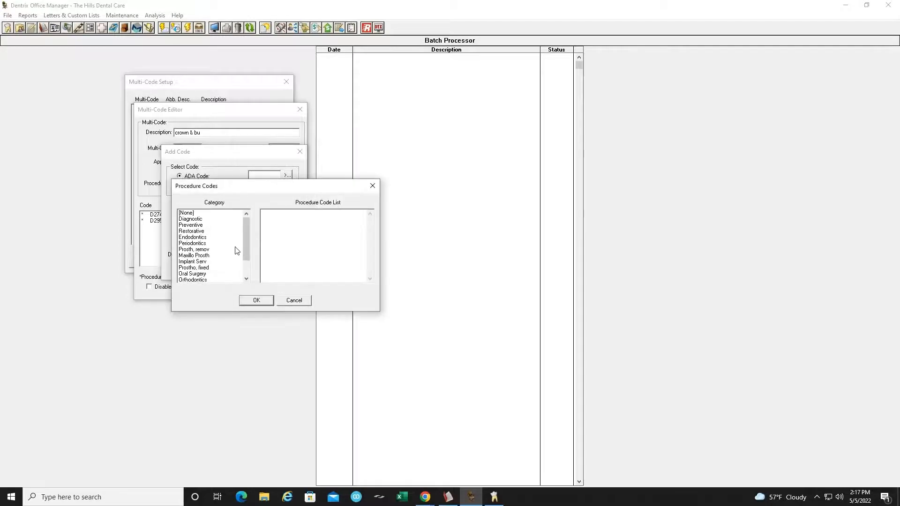
pyautogui.click(237, 250)
pyautogui.scroll(-2, 229, 252)
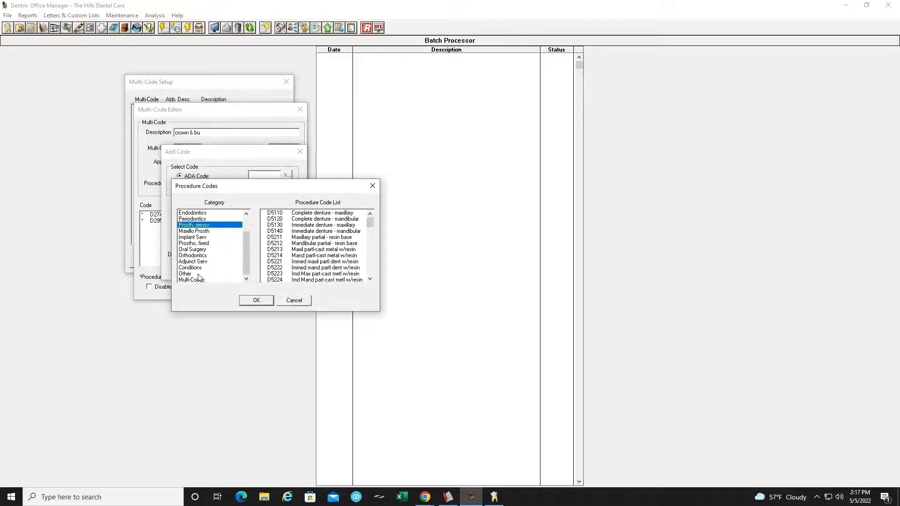
pyautogui.click(198, 274)
pyautogui.scroll(-5, 317, 254)
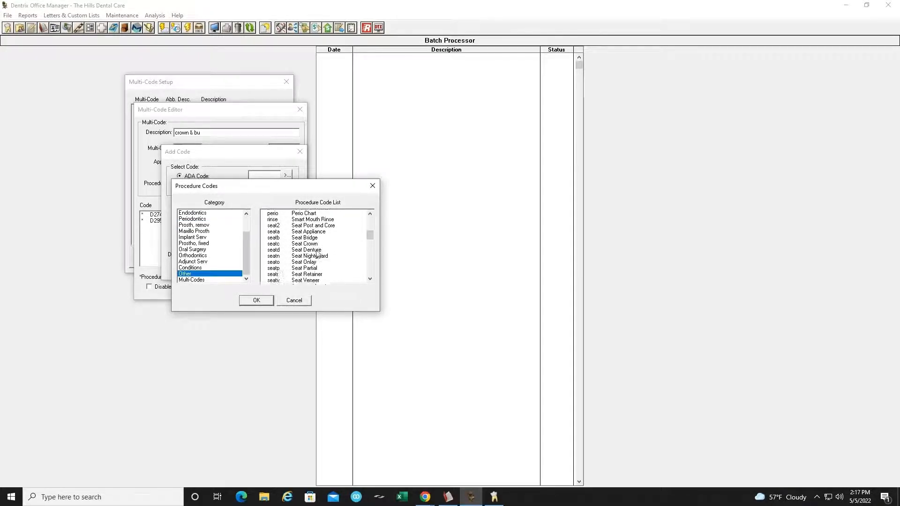
pyautogui.scroll(-1, 317, 253)
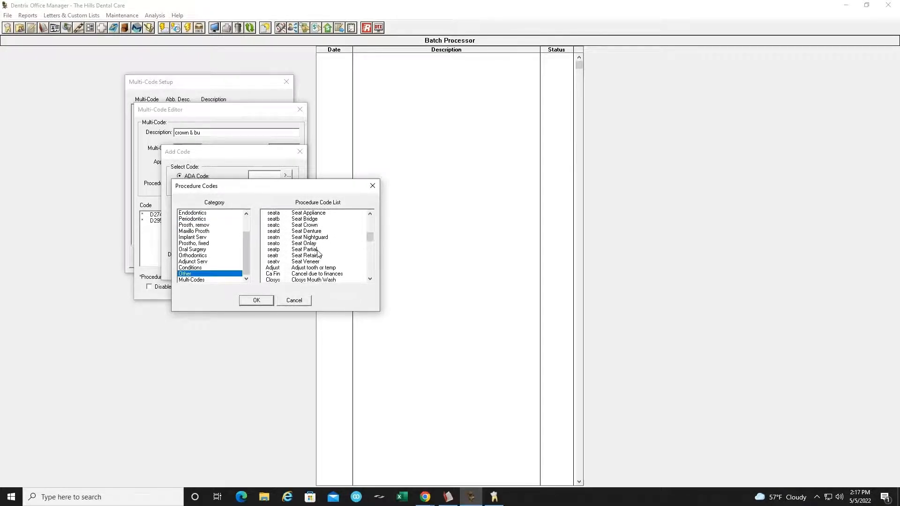
pyautogui.click(305, 225)
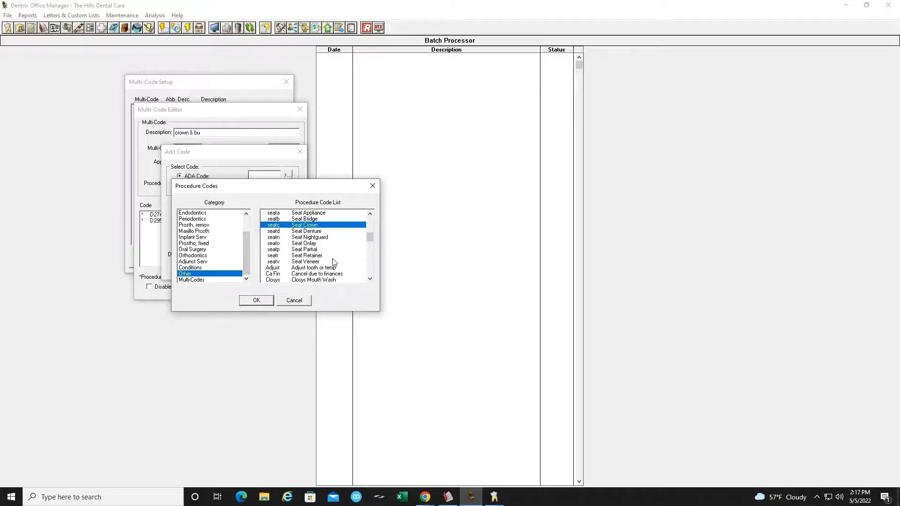
pyautogui.click(263, 301)
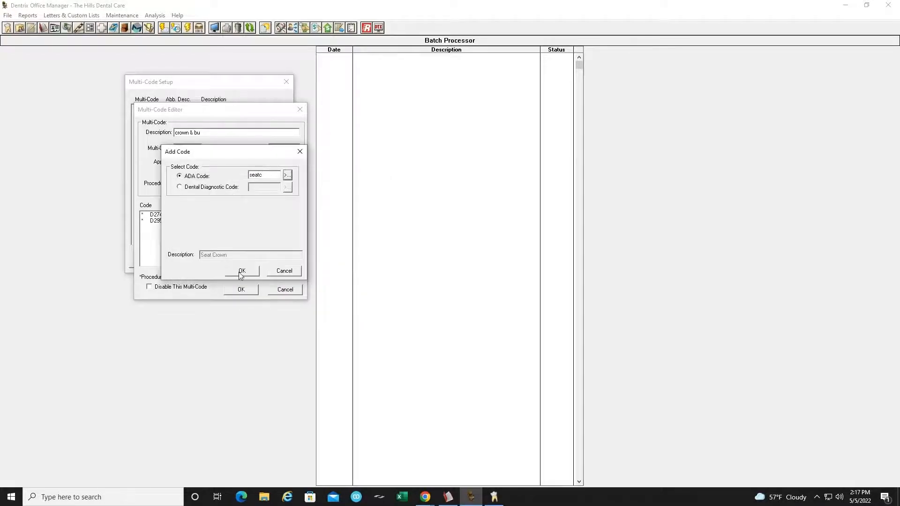
pyautogui.click(239, 270)
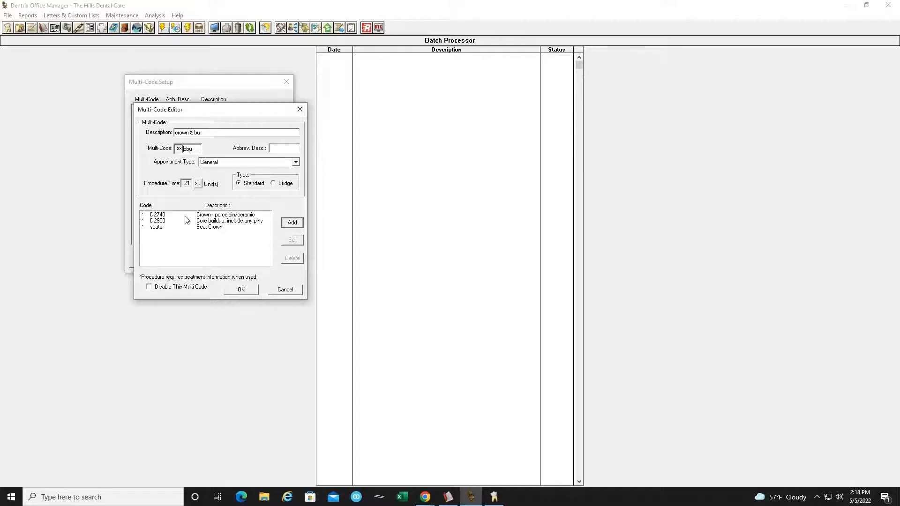
pyautogui.click(241, 290)
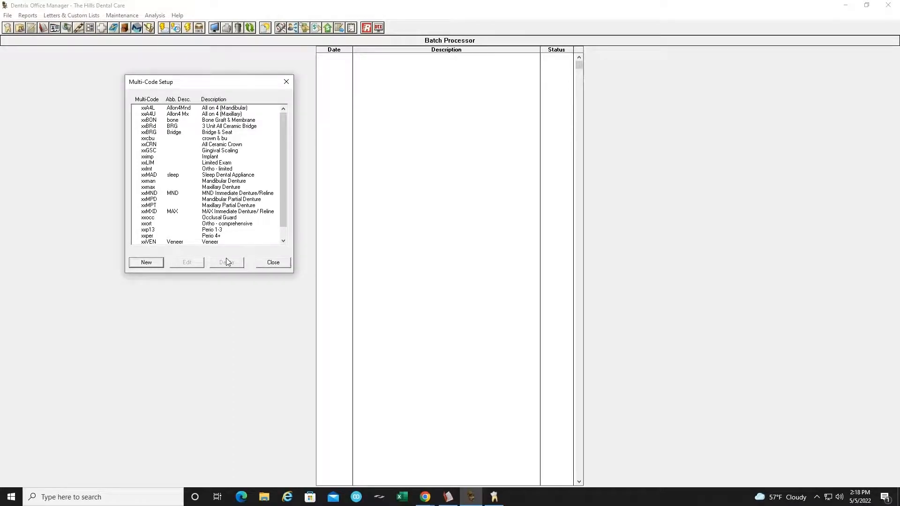
# - Start another multi-code described as bridge with code xxbri and a procedure time of 17 units
pyautogui.click(147, 262)
pyautogui.write('bri')
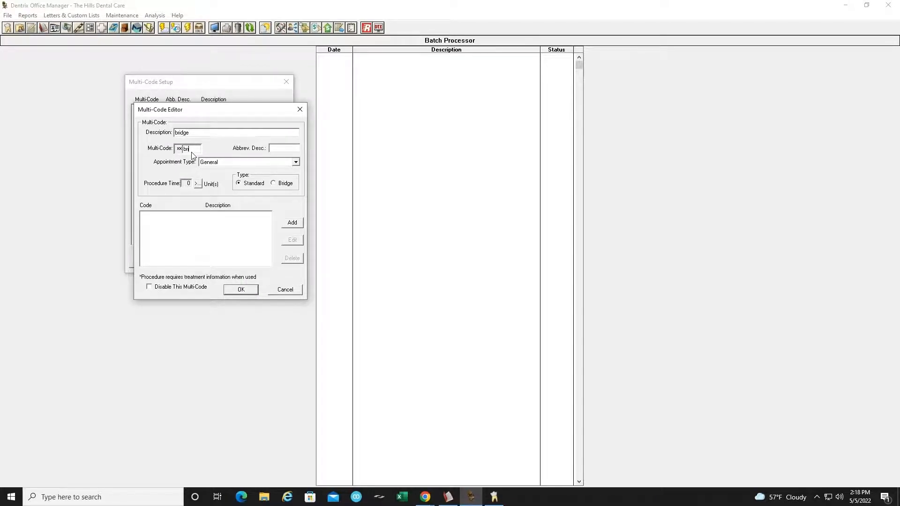
pyautogui.click(197, 183)
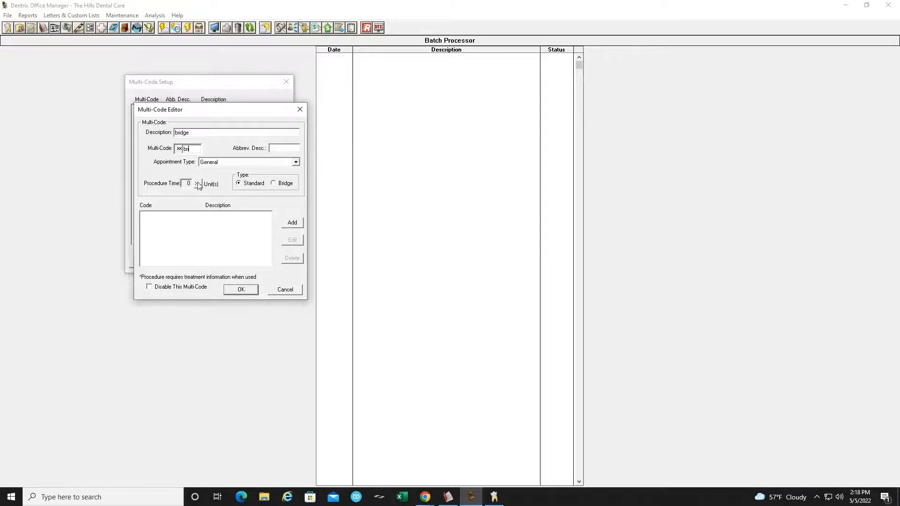
pyautogui.click(227, 110)
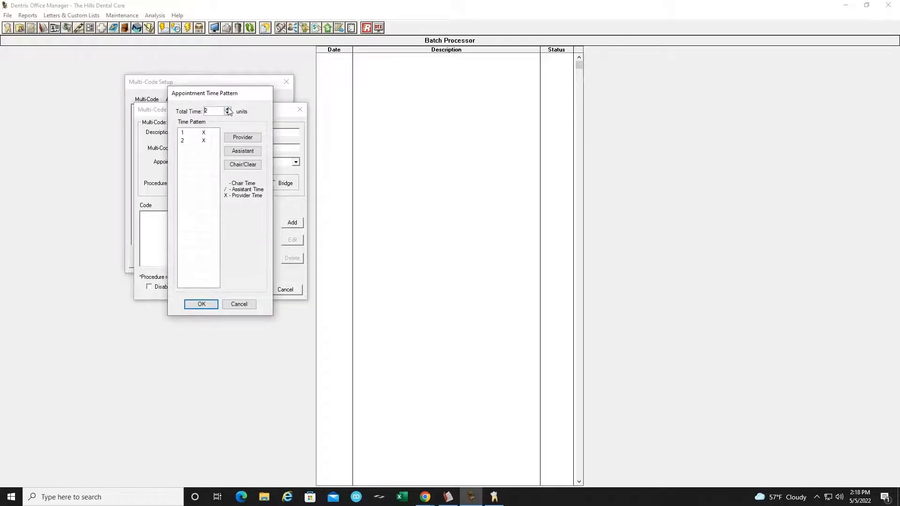
pyautogui.moveTo(228, 110); pyautogui.dragTo(228, 110)
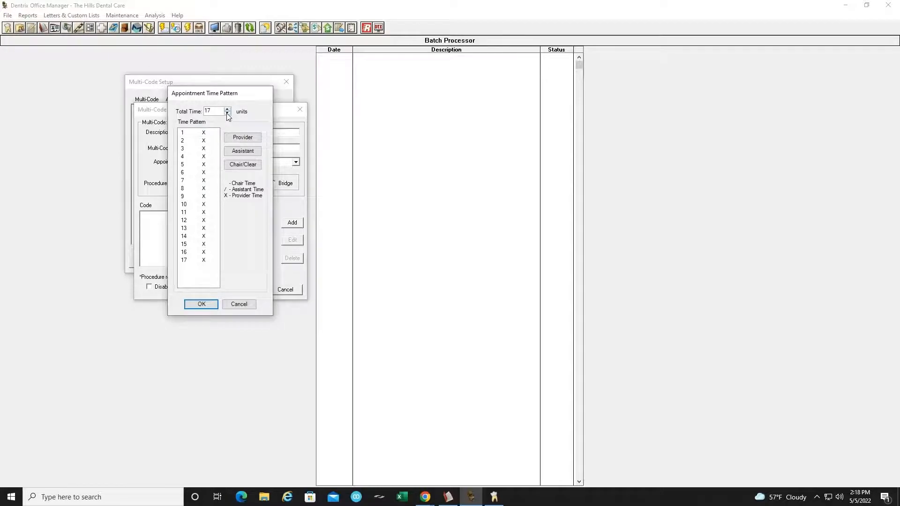
pyautogui.click(201, 305)
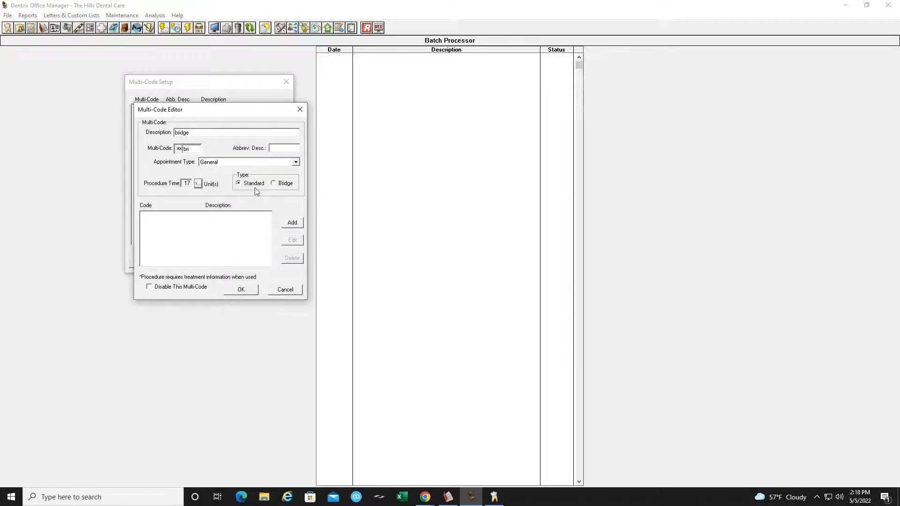
# - Make the xxbri multi-code a Bridge type and assign D6245 Pontic-porcelain/ceramic as its pontic procedure code
pyautogui.click(280, 184)
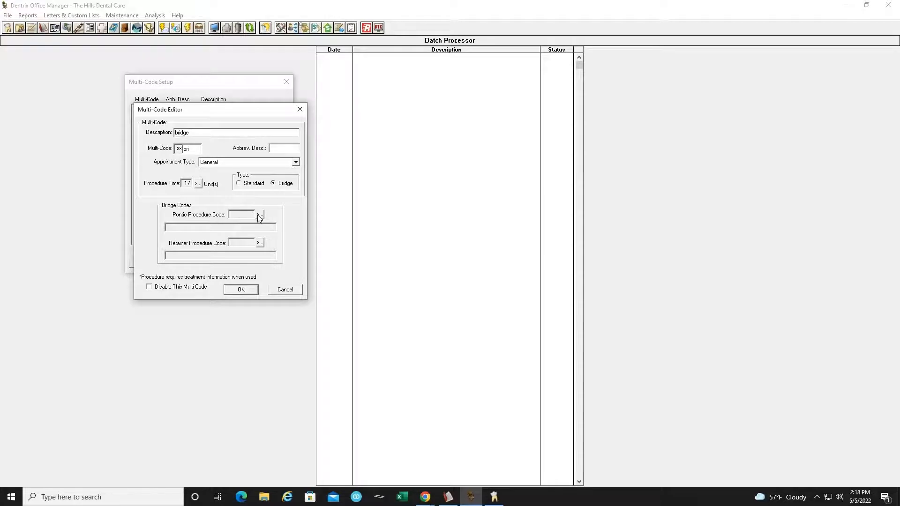
pyautogui.click(259, 216)
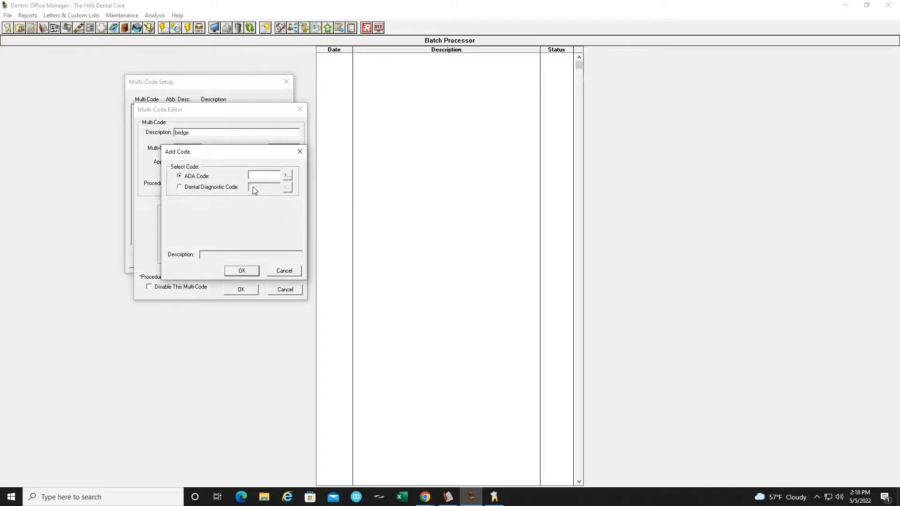
pyautogui.click(287, 176)
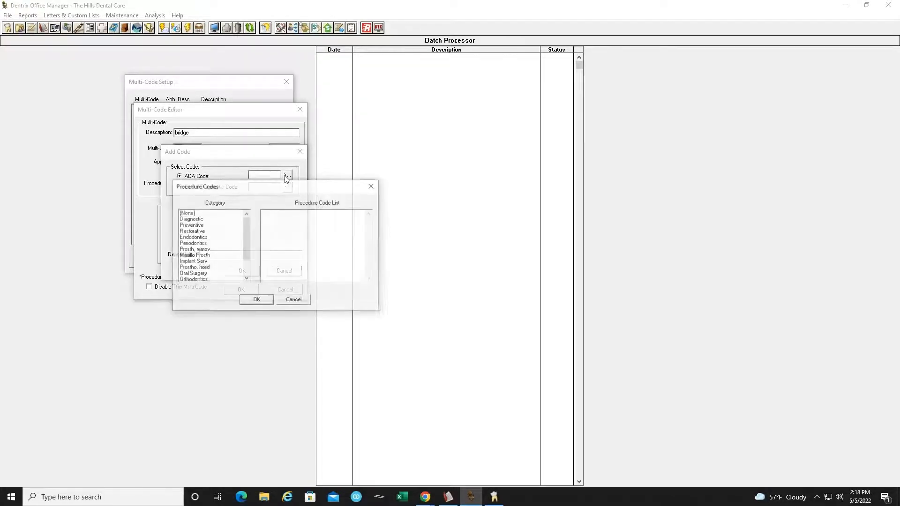
pyautogui.click(294, 300)
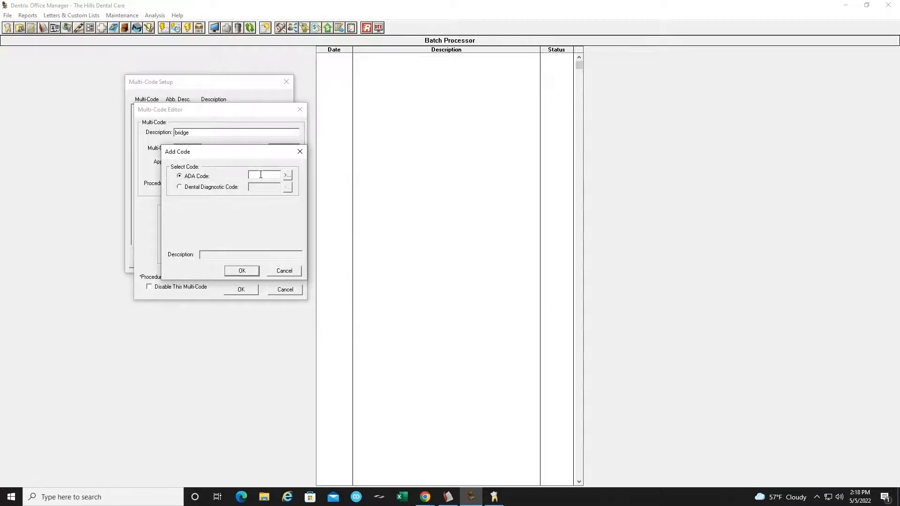
pyautogui.write('D6245')
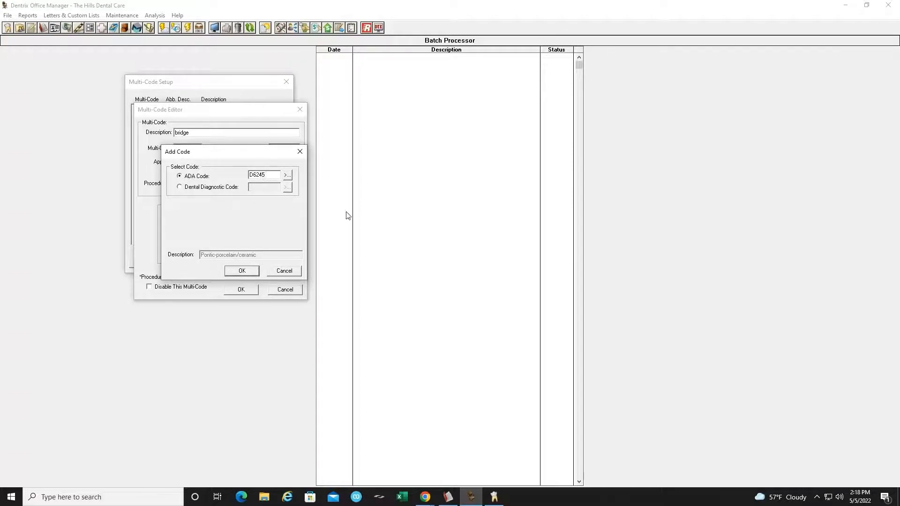
pyautogui.click(250, 271)
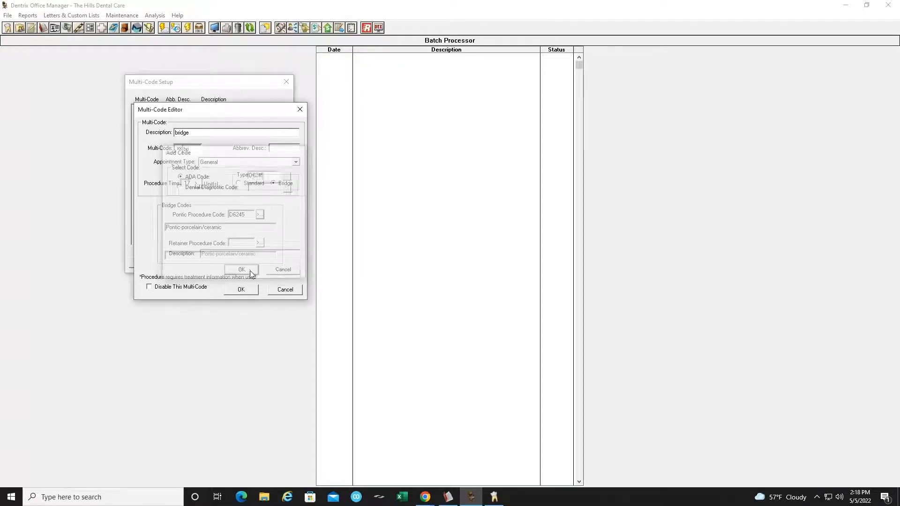
# - Assign D6740 Ret crn-porcelain/ceramic as the retainer procedure code and save the bridge multi-code
pyautogui.click(259, 243)
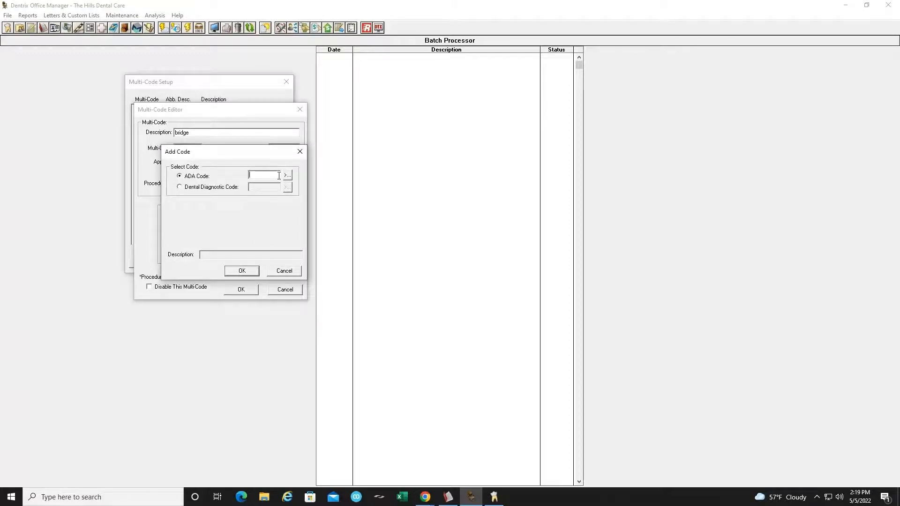
pyautogui.write('D6740')
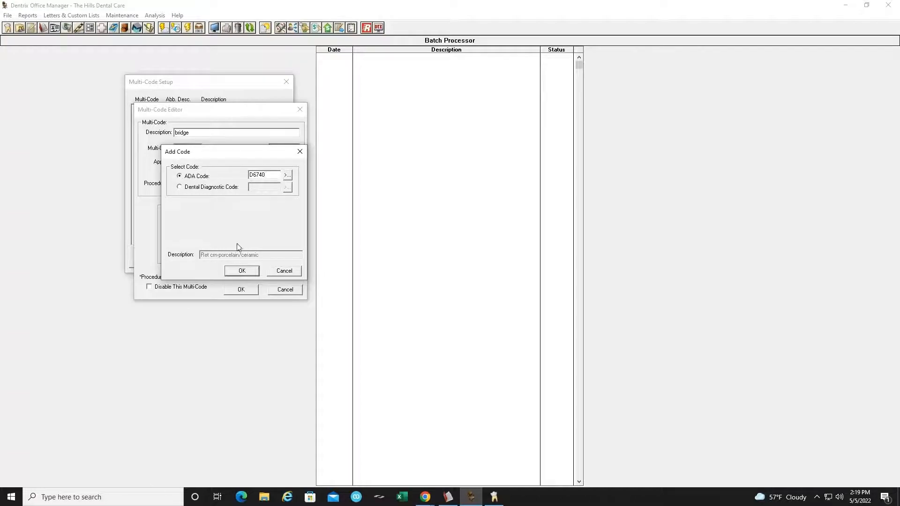
pyautogui.click(241, 272)
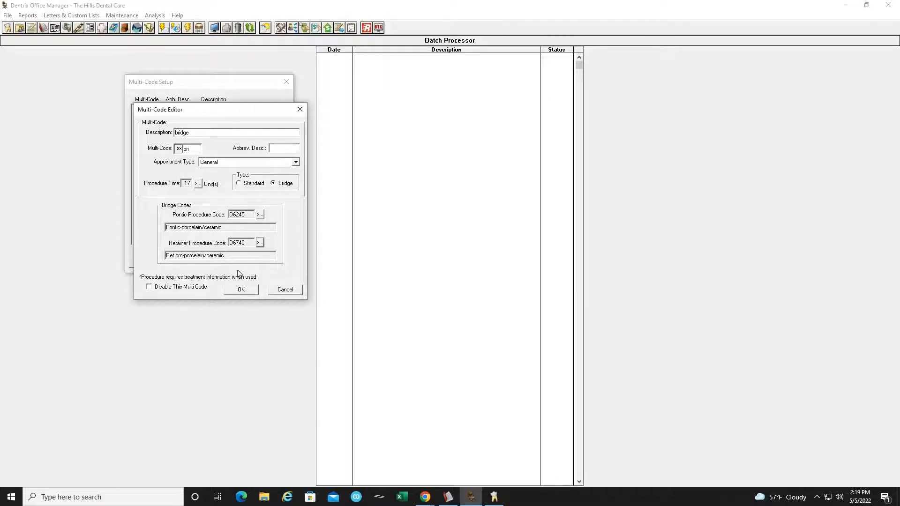
pyautogui.click(241, 289)
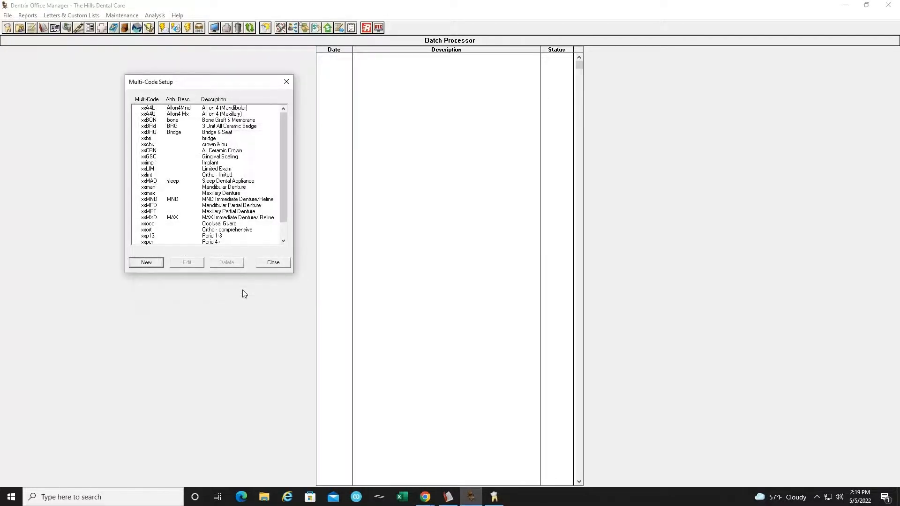
# - Reopen the xxbri bridge multi-code to review its pontic and retainer codes, leaving the editor without changes
pyautogui.click(172, 139)
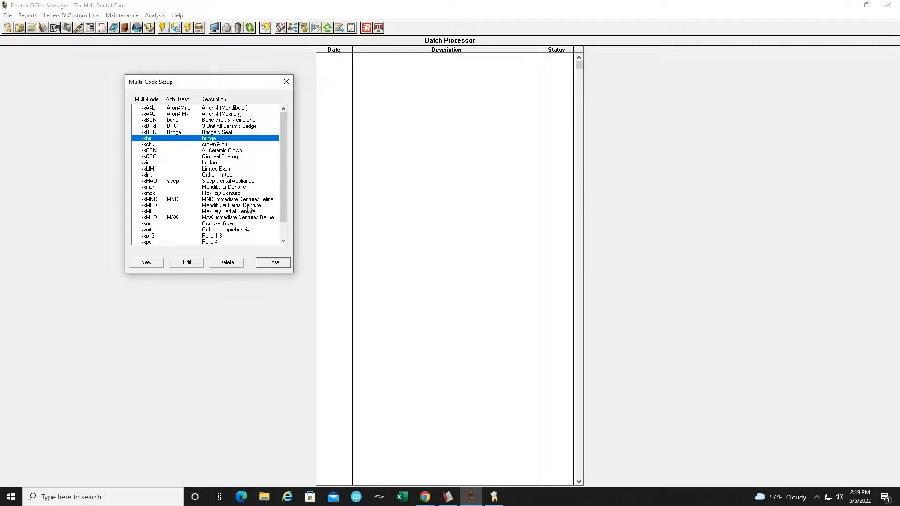
pyautogui.click(187, 263)
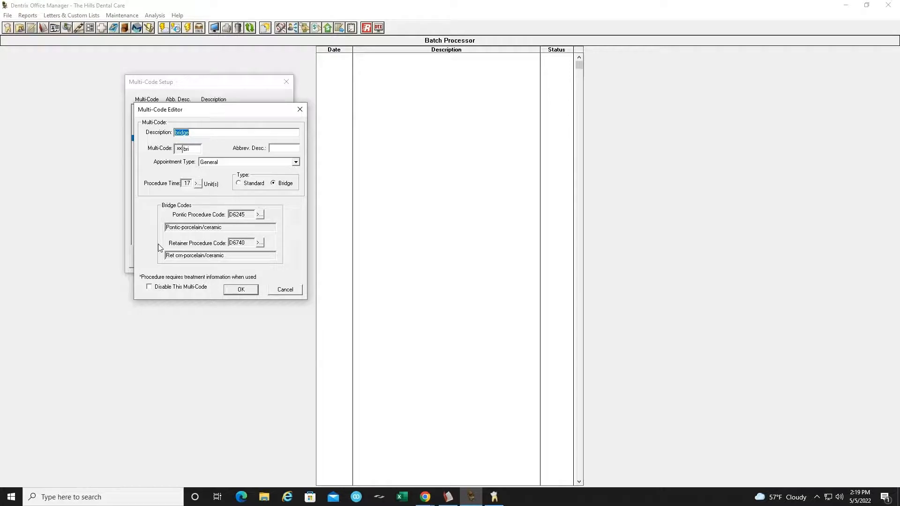
pyautogui.click(283, 291)
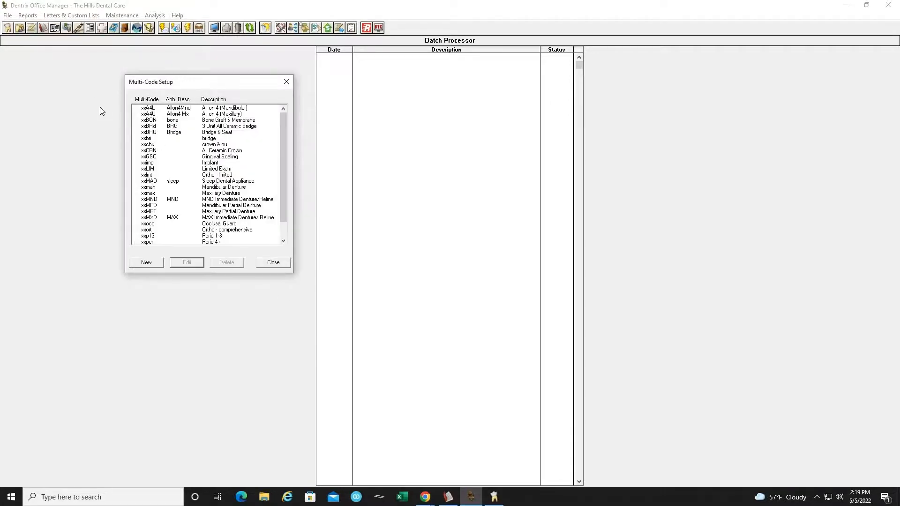
# - Review the codes bundled in the xxBRG Bridge & Seat multi-code and the Multi-Codes procedure category, leaving the setup without changes
pyautogui.click(182, 133)
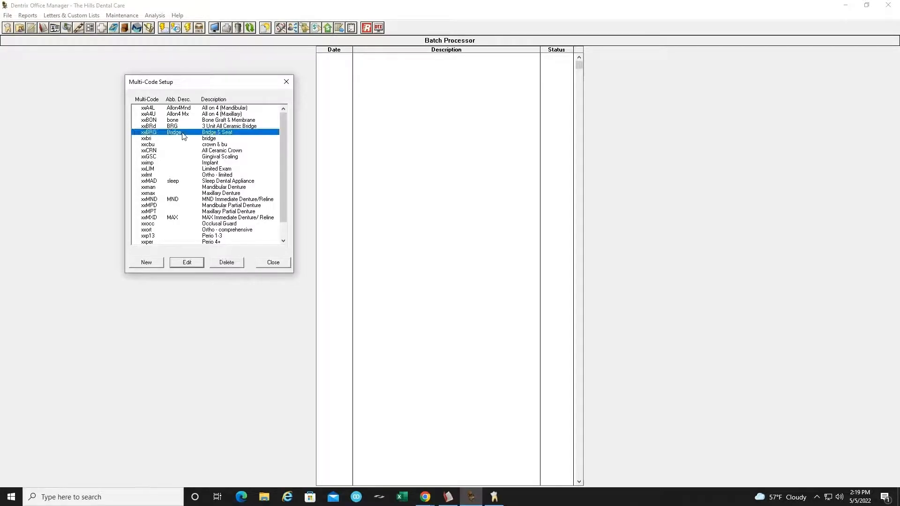
pyautogui.click(193, 261)
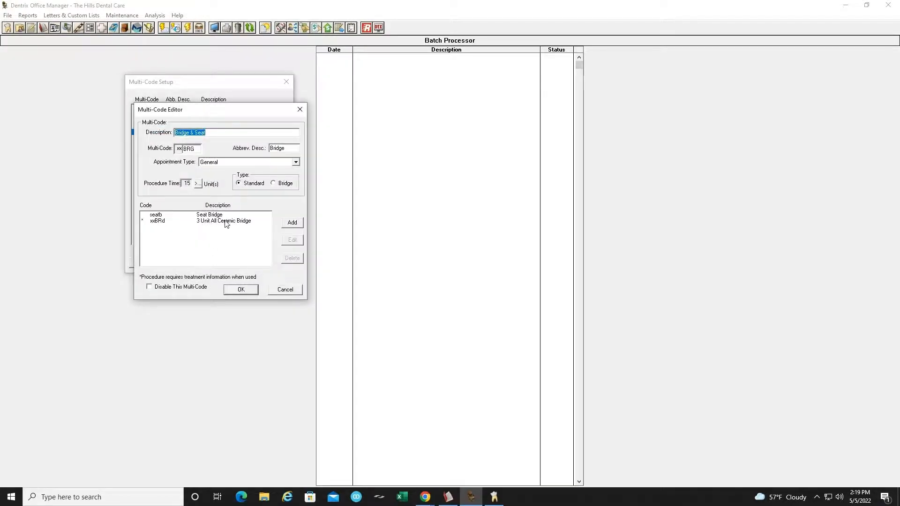
pyautogui.click(292, 222)
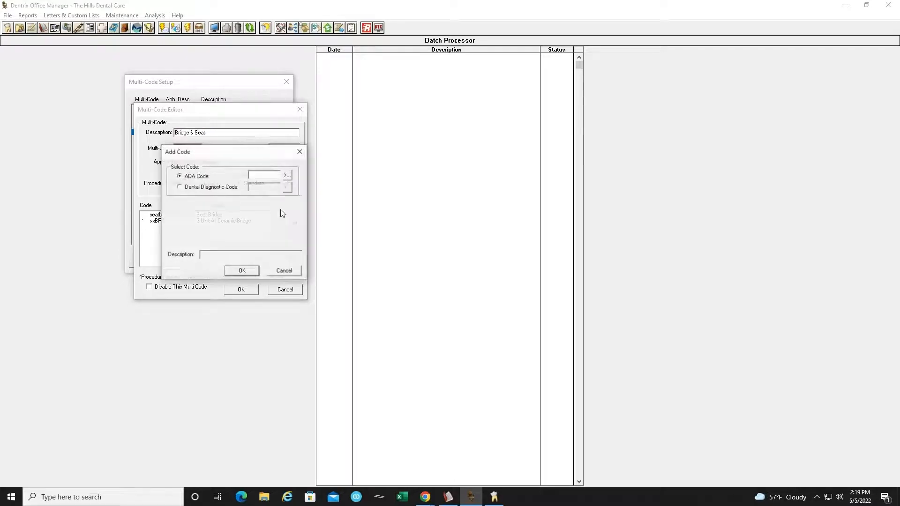
pyautogui.click(285, 175)
pyautogui.moveTo(248, 247); pyautogui.dragTo(249, 263)
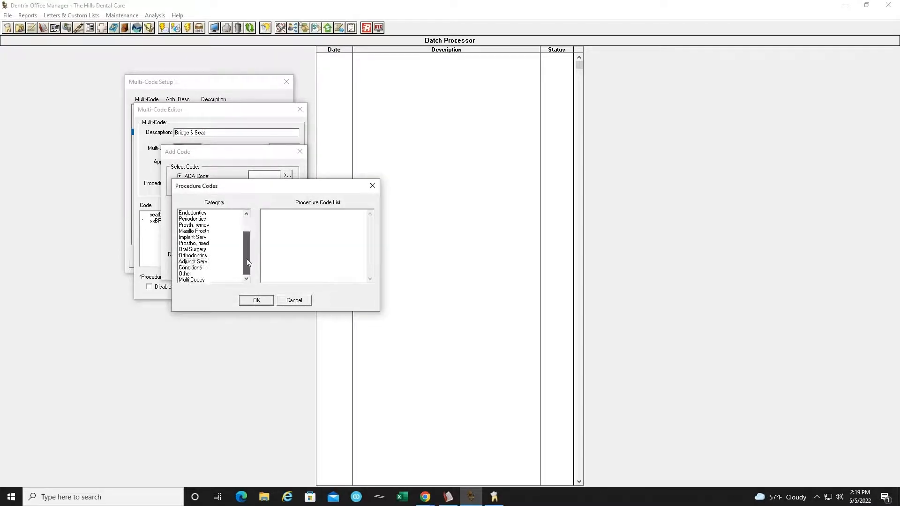
pyautogui.click(221, 280)
pyautogui.click(286, 300)
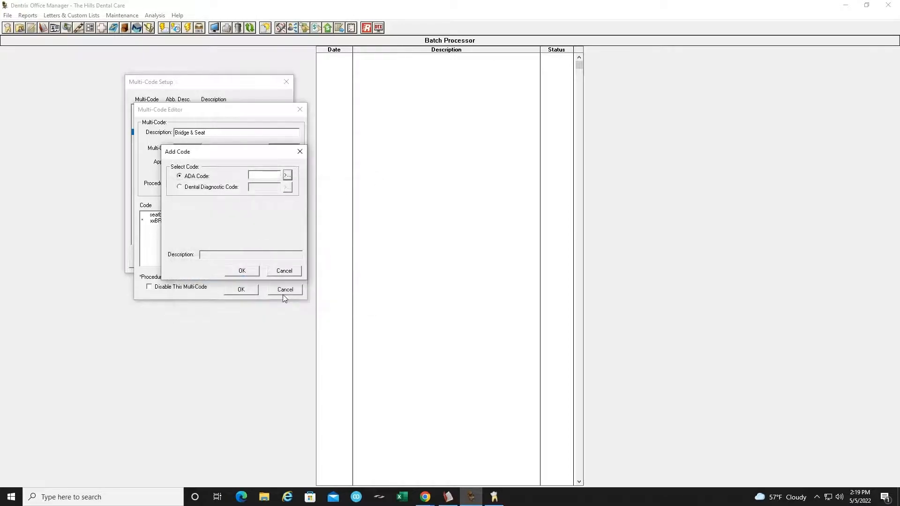
pyautogui.click(276, 271)
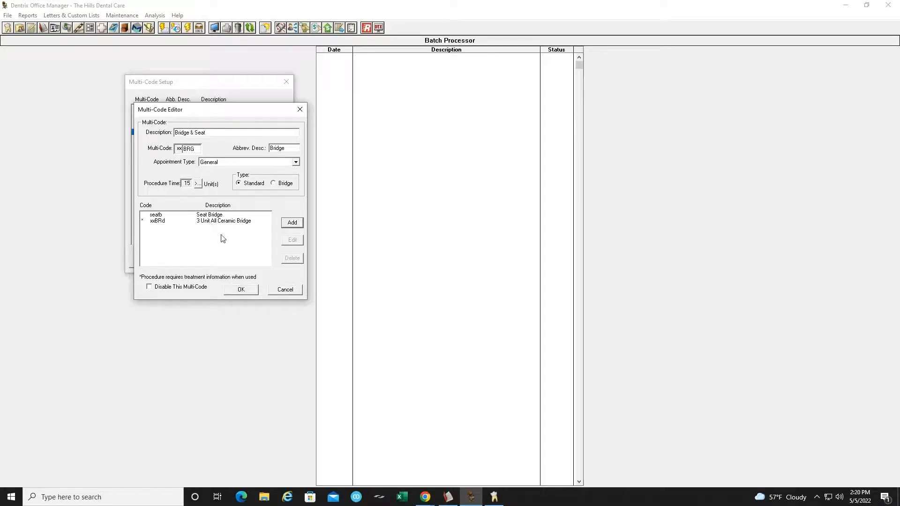
pyautogui.click(286, 290)
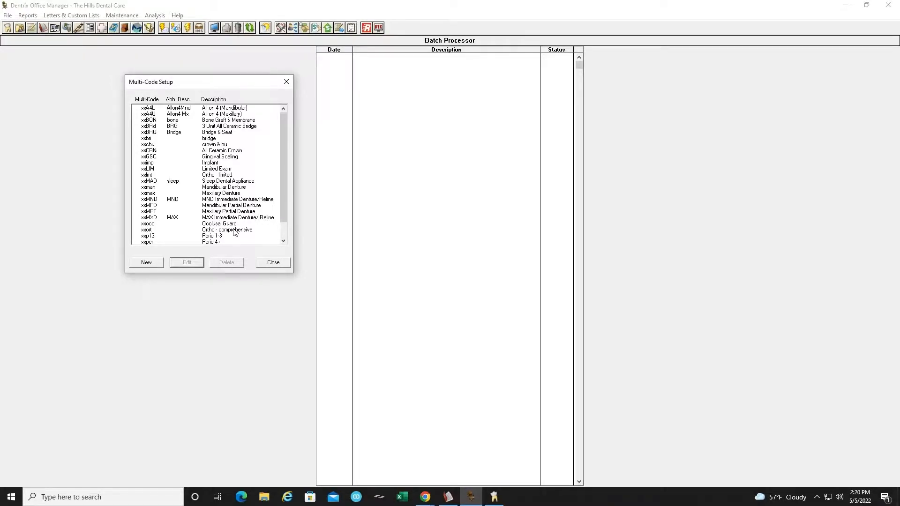
pyautogui.click(272, 262)
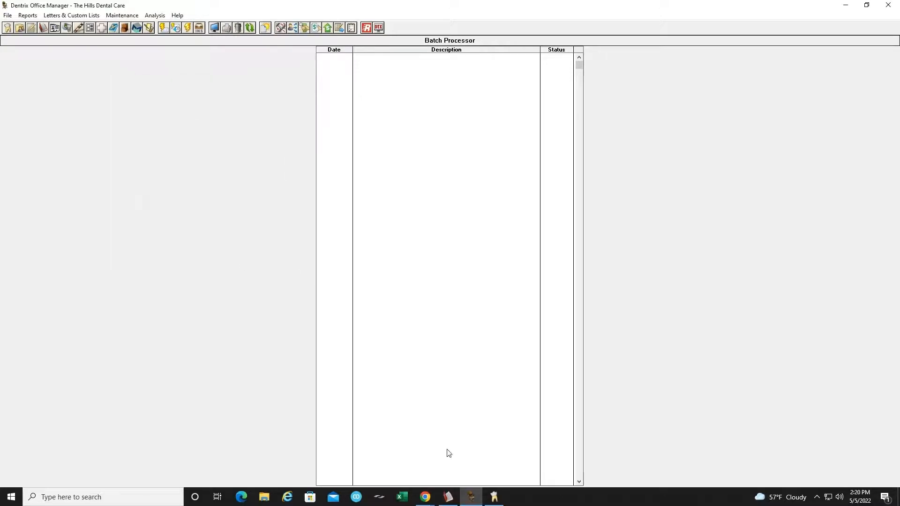
# - Switch to the Dentrix Patient Chart and treatment-plan the xxCRN All Ceramic Crown multi-code on tooth 14
pyautogui.click(495, 497)
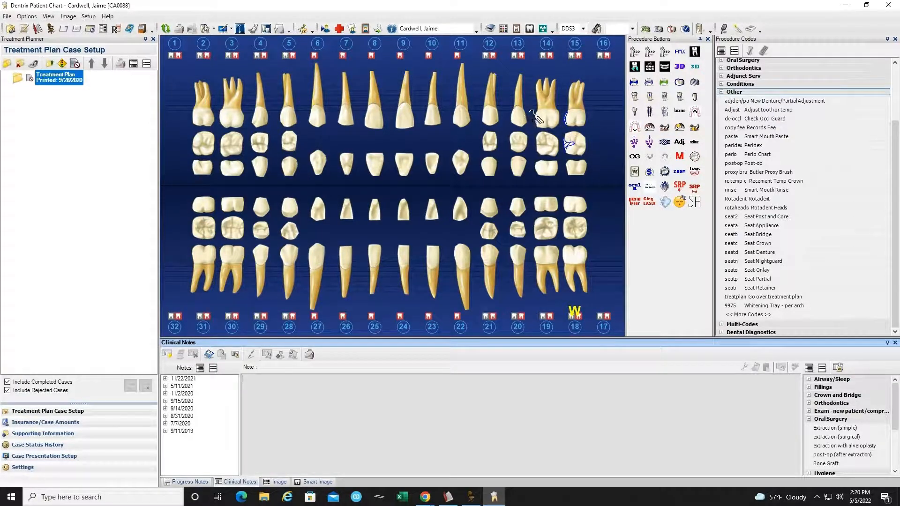
pyautogui.click(690, 29)
pyautogui.click(552, 135)
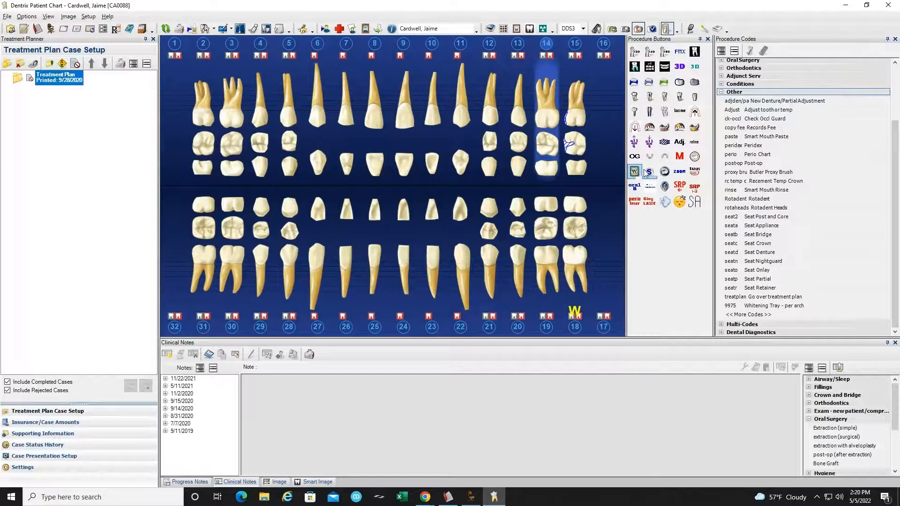
pyautogui.doubleClick(772, 91)
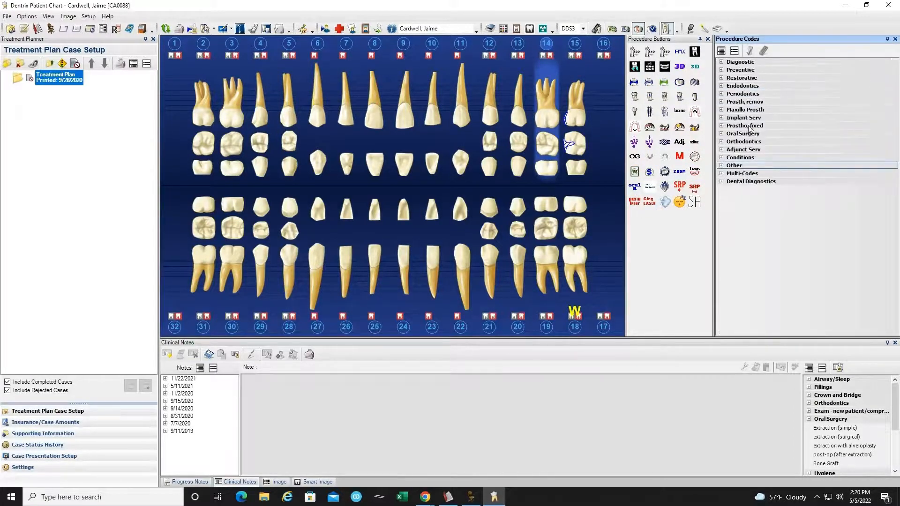
pyautogui.doubleClick(752, 174)
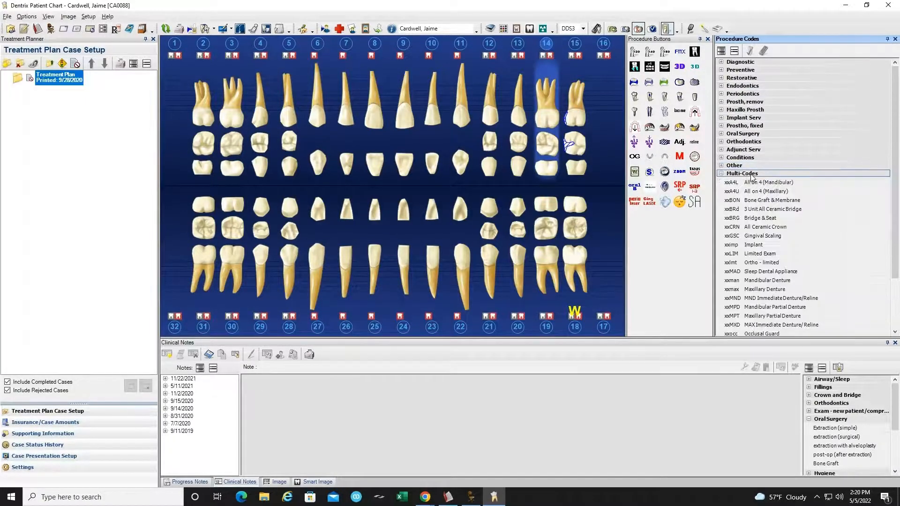
pyautogui.scroll(-3, 752, 177)
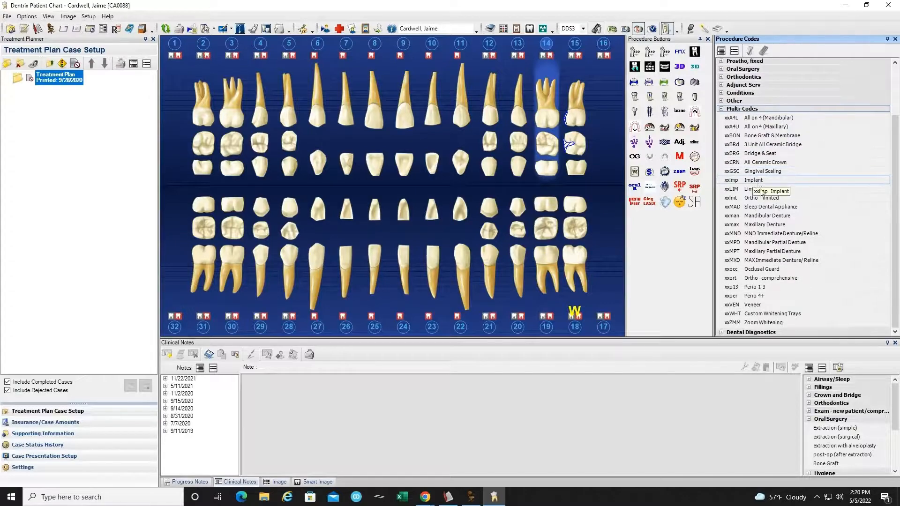
pyautogui.click(743, 163)
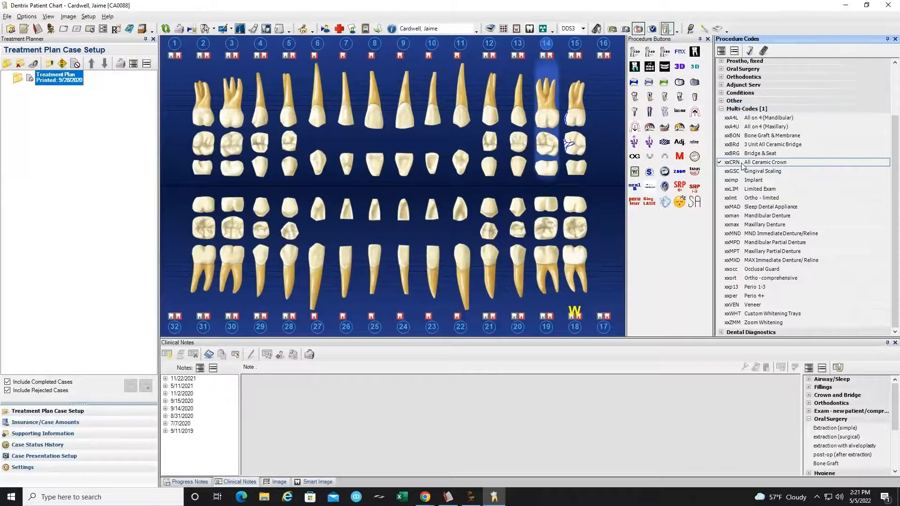
pyautogui.click(748, 52)
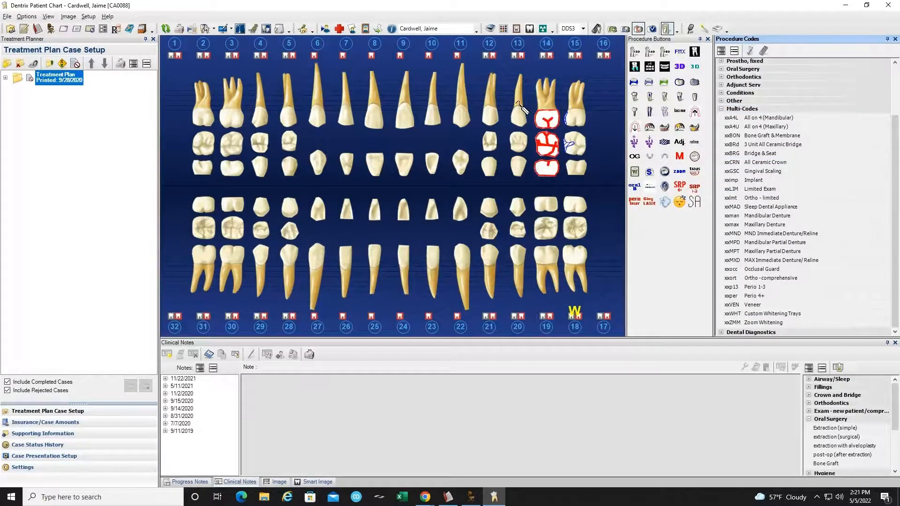
# - Expand the treatment plan case and examine the procedures posted for tooth 14
pyautogui.doubleClick(53, 79)
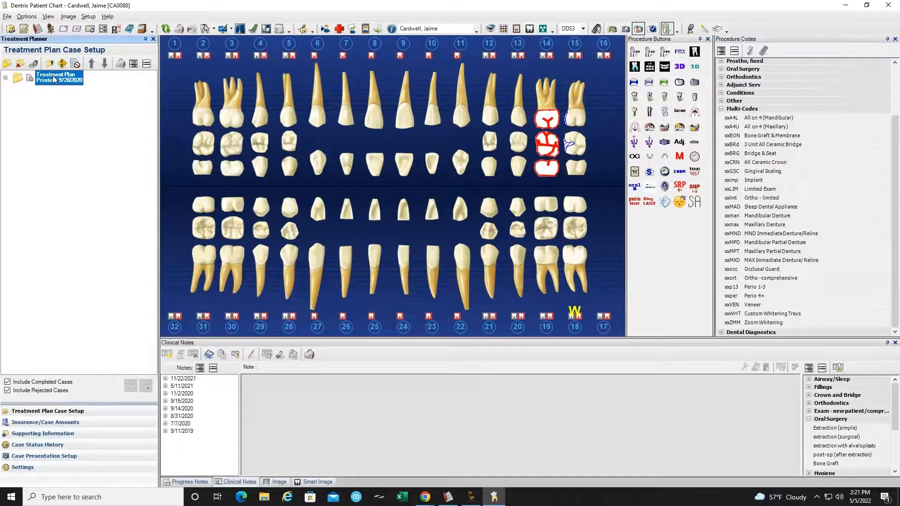
pyautogui.click(69, 96)
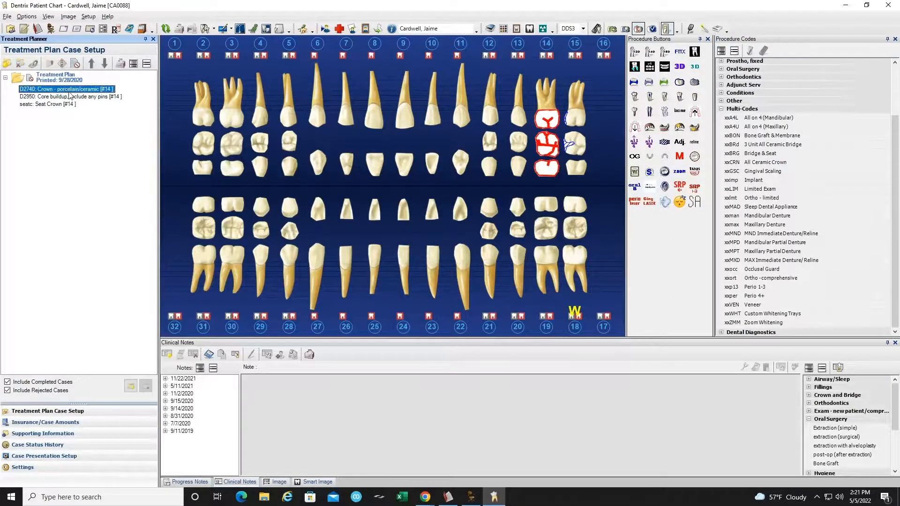
pyautogui.click(63, 105)
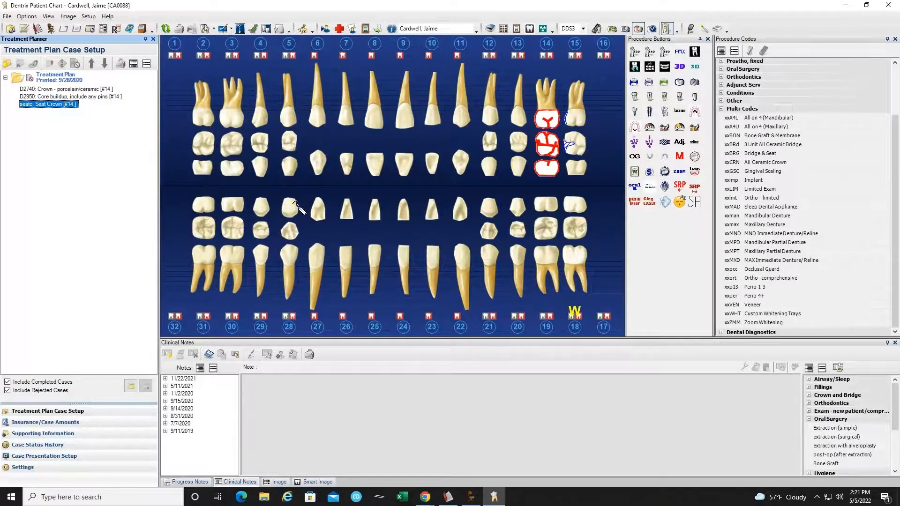
# - Treatment-plan a three-unit bridge with its seat procedure on teeth 19 to 21 and check its entries in the treatment plan
pyautogui.click(490, 232)
pyautogui.click(517, 235)
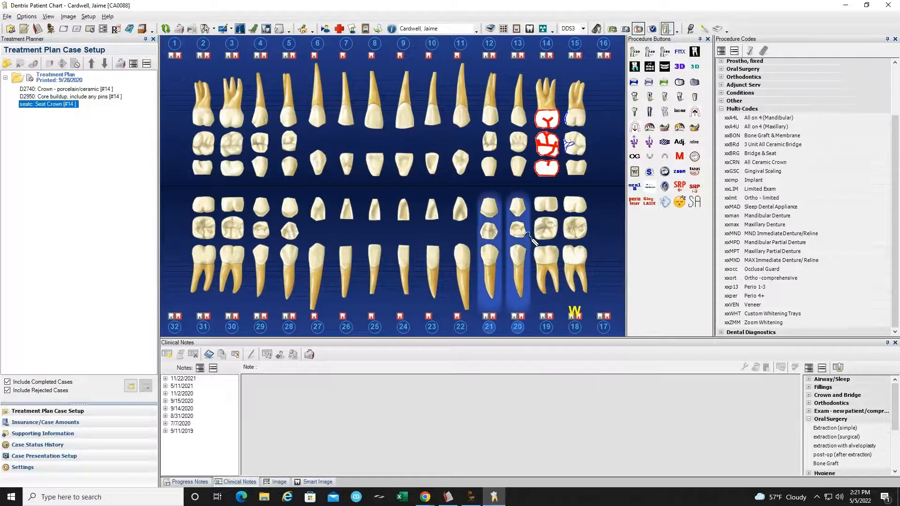
pyautogui.click(545, 231)
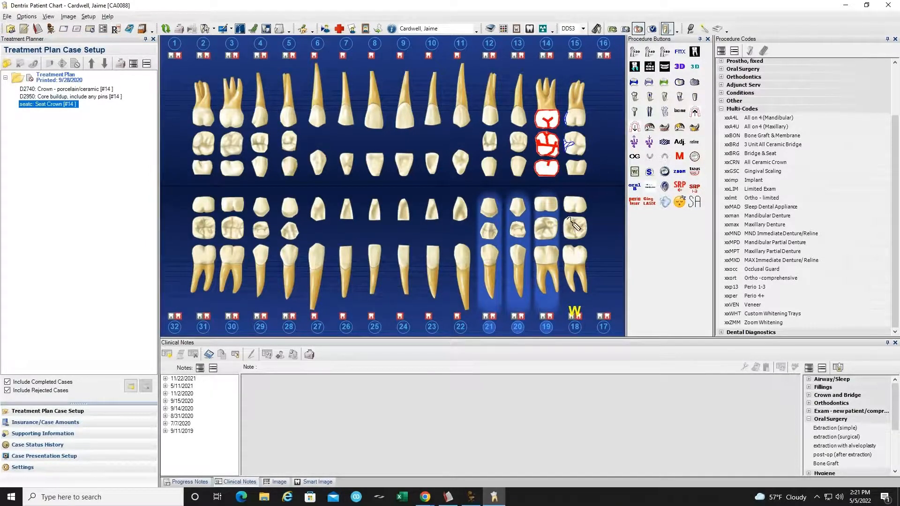
pyautogui.click(665, 141)
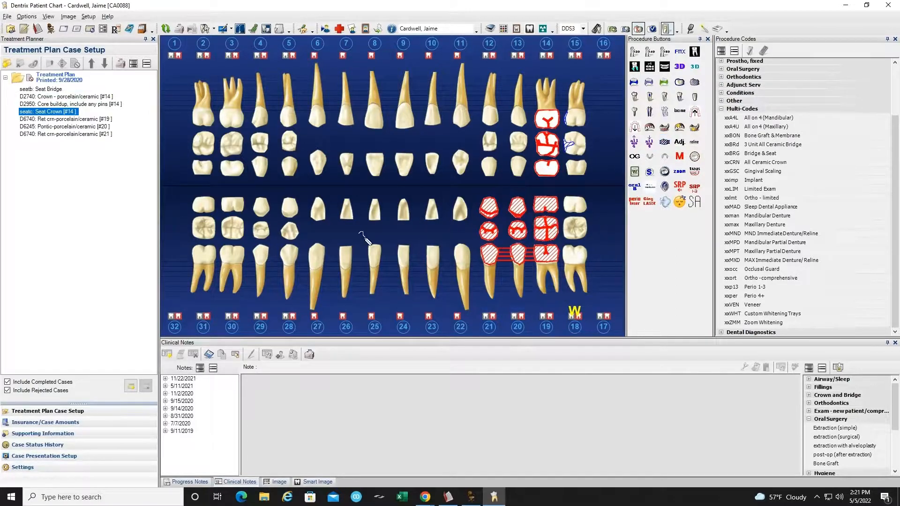
pyautogui.moveTo(63, 119); pyautogui.dragTo(67, 135)
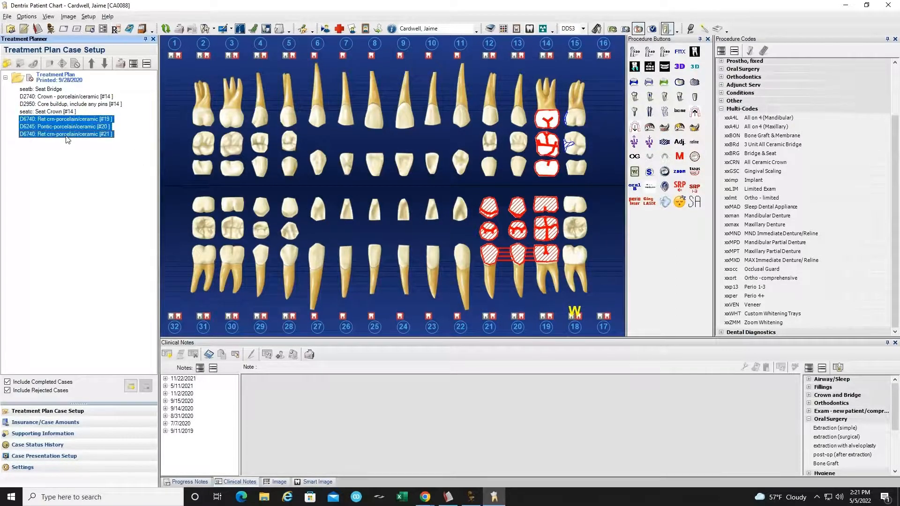
pyautogui.click(49, 89)
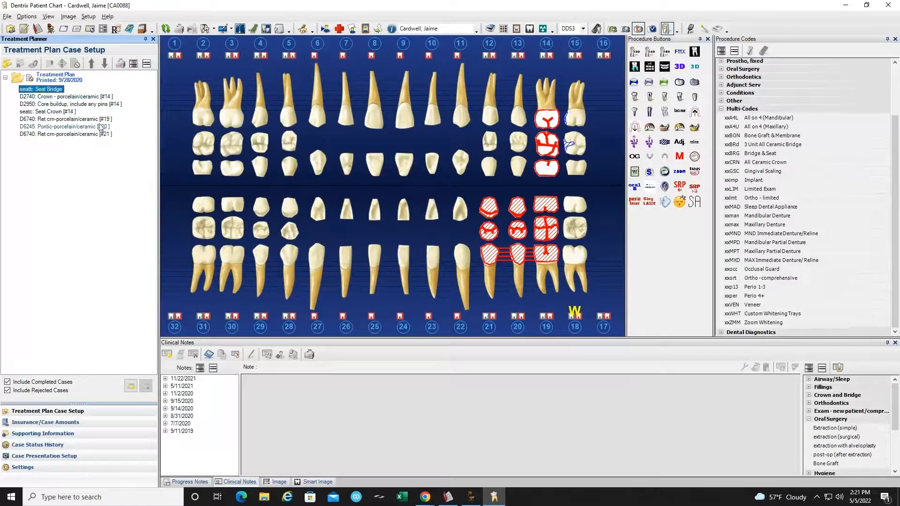